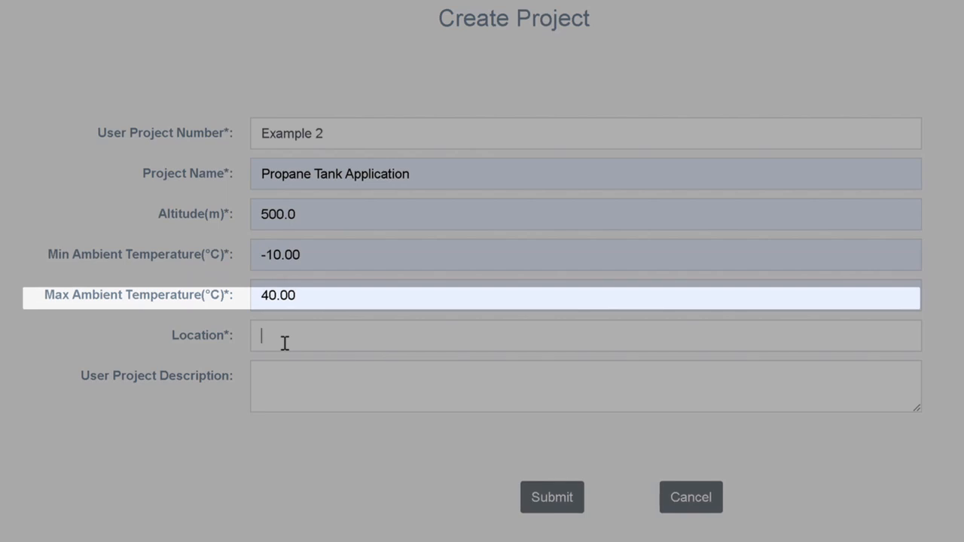
# Step: Set the project's location to Tank Farm and its description to Tank Farm Classification, and submit the new project
pyautogui.click(284, 334)
pyautogui.click(367, 404)
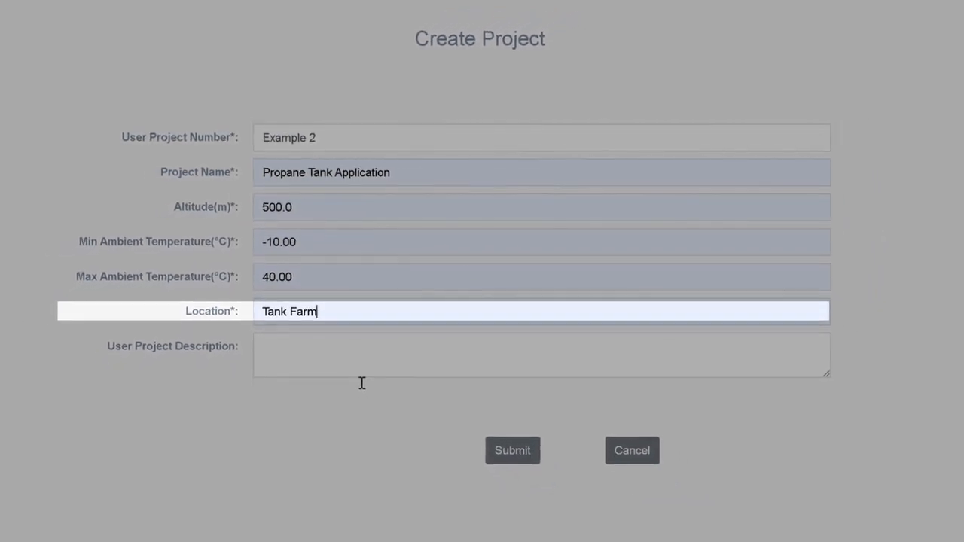
pyautogui.click(294, 352)
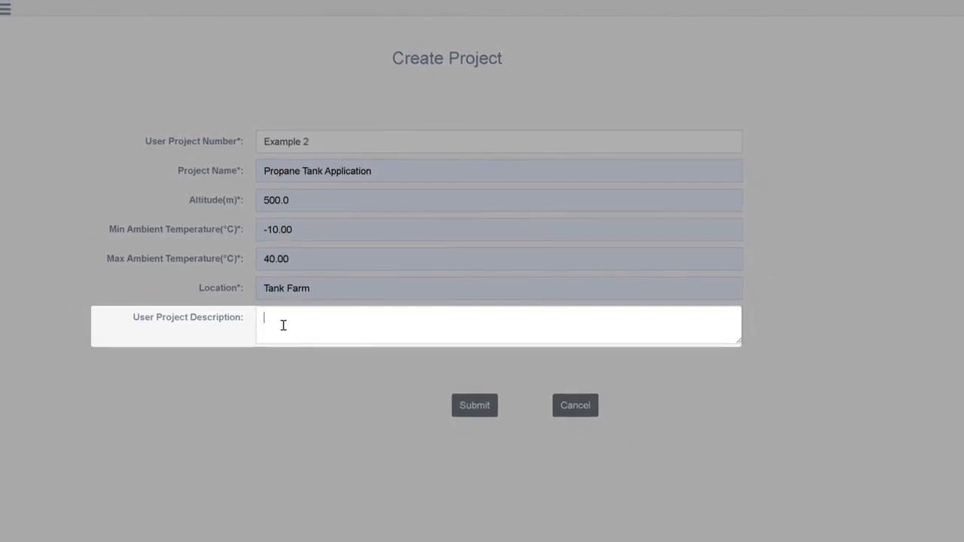
pyautogui.write('Tank Farm Classification')
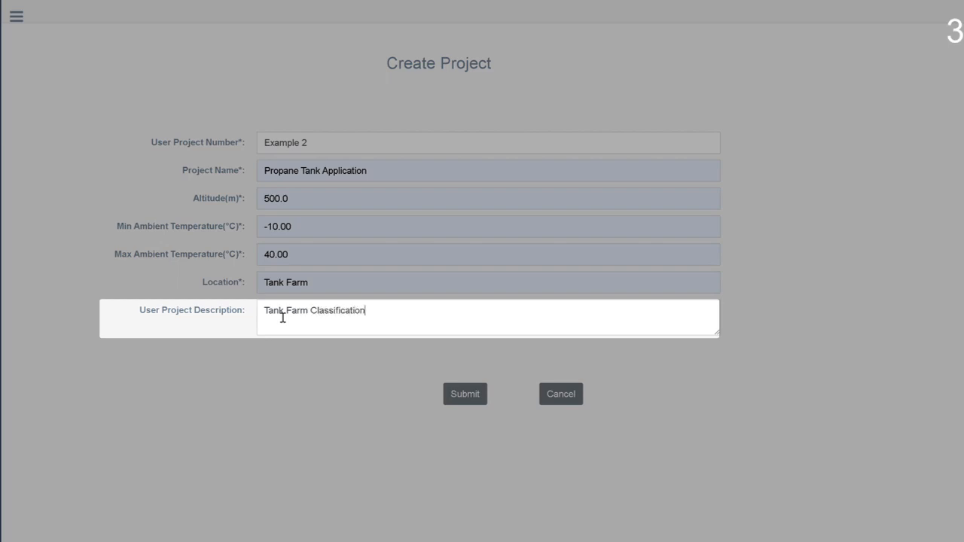
pyautogui.click(465, 397)
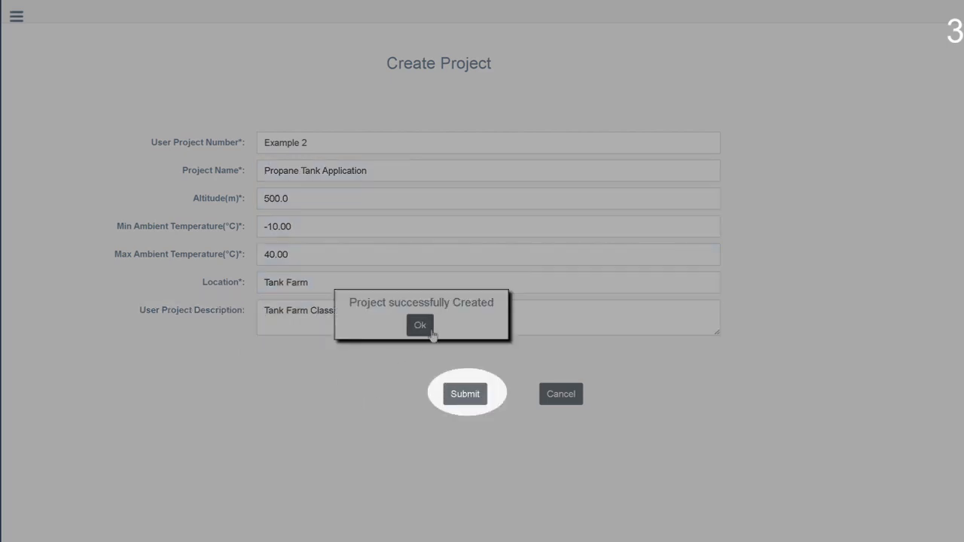
pyautogui.click(425, 332)
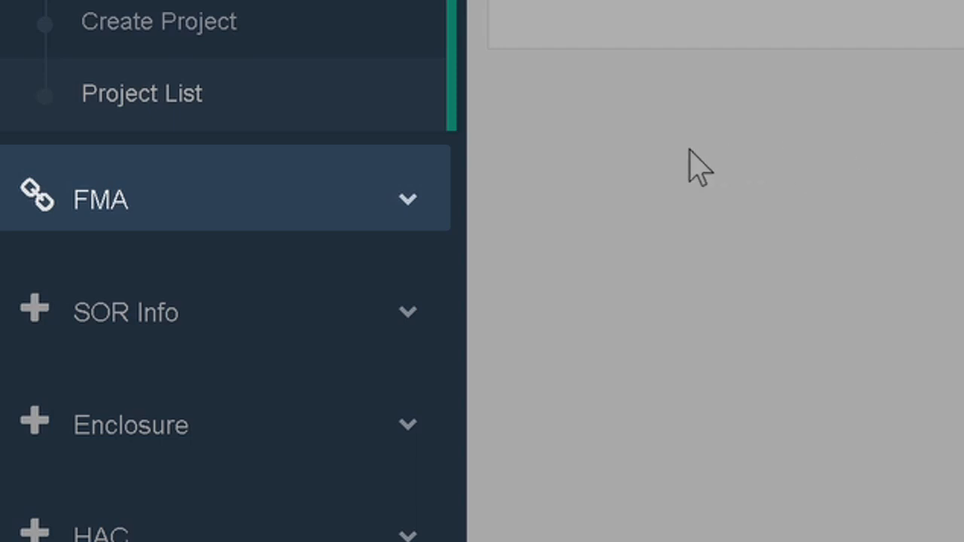
# Step: Start a new custom flammable mixture and name it Propane
pyautogui.click(106, 202)
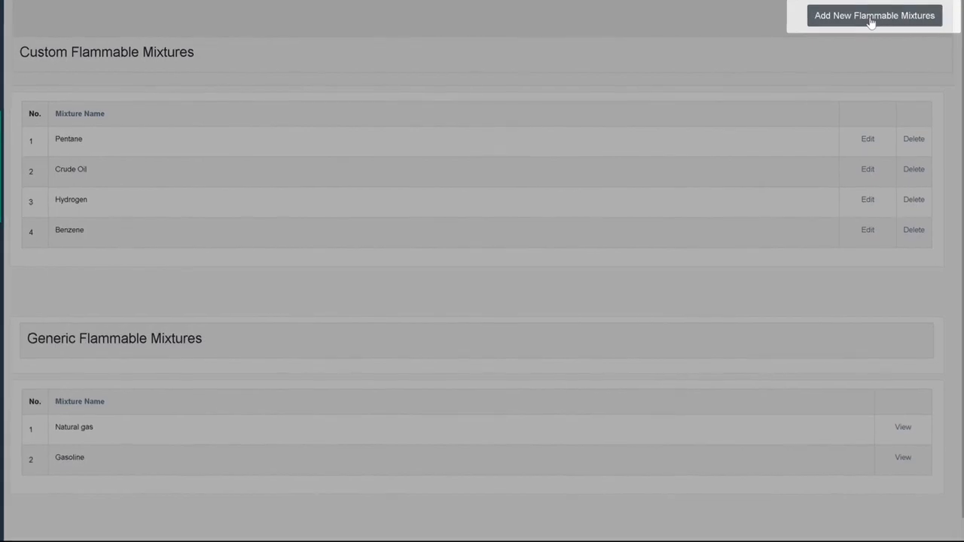
pyautogui.click(872, 23)
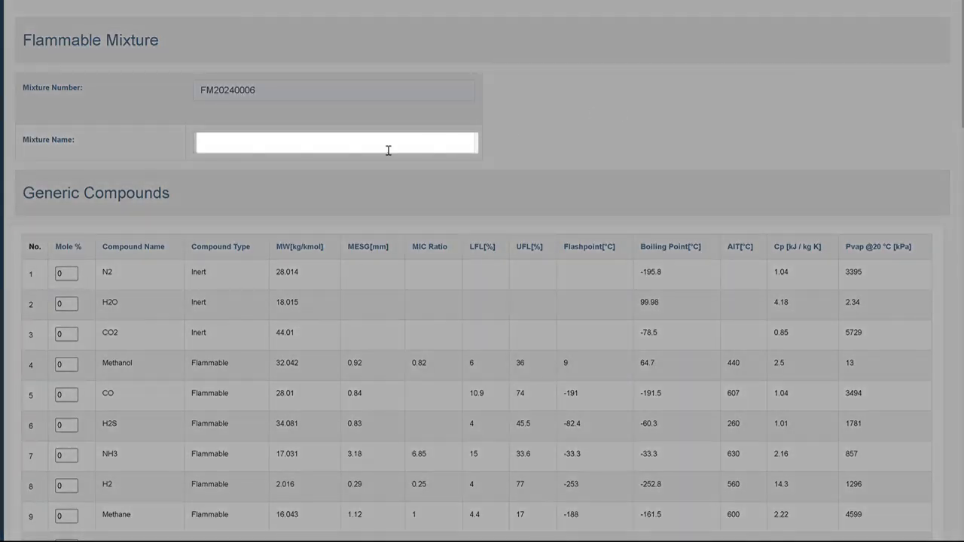
pyautogui.click(213, 148)
pyautogui.click(257, 170)
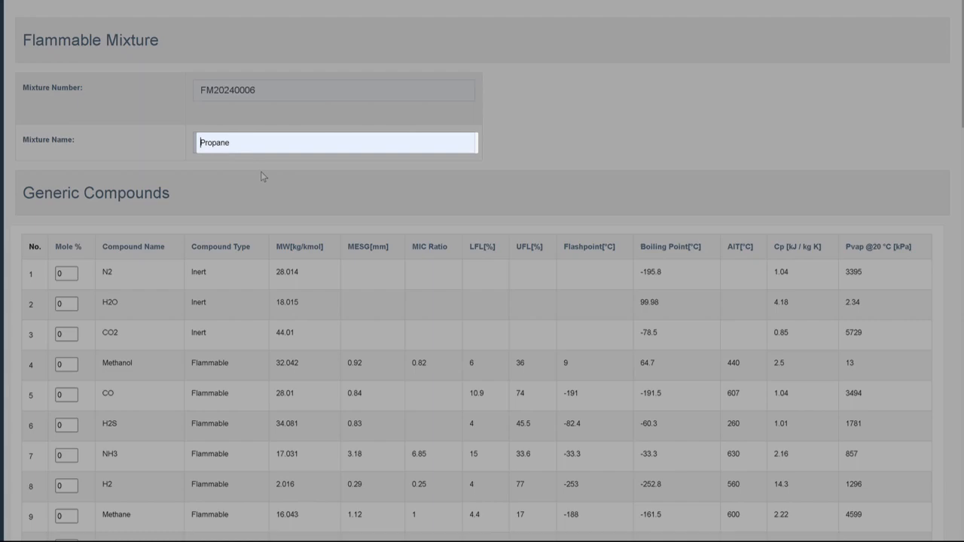
# Step: Set the mole % of the generic Propane compound to 100 and save the mixture
pyautogui.scroll(-1, 73, 341)
pyautogui.scroll(-6, 73, 341)
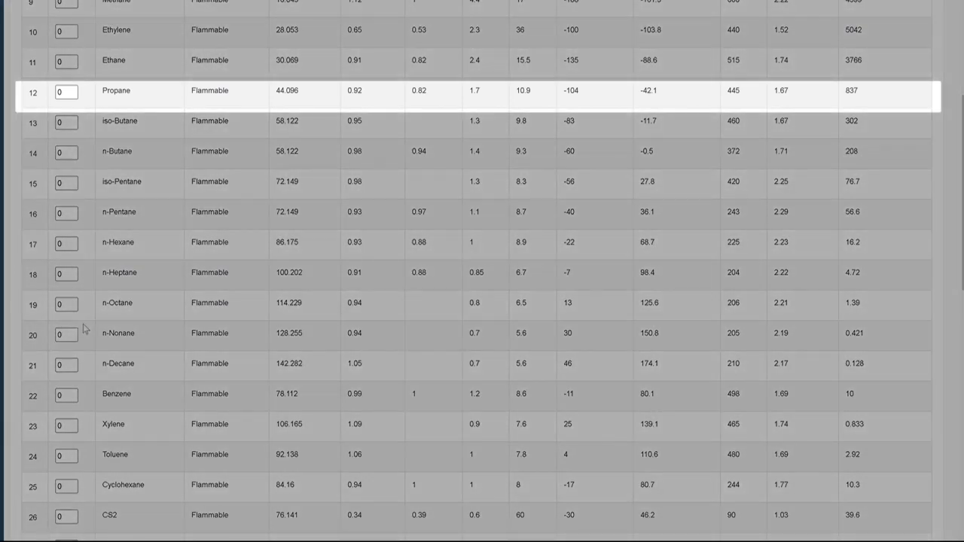
pyautogui.doubleClick(64, 99)
pyautogui.write('100')
pyautogui.scroll(-8, 116, 162)
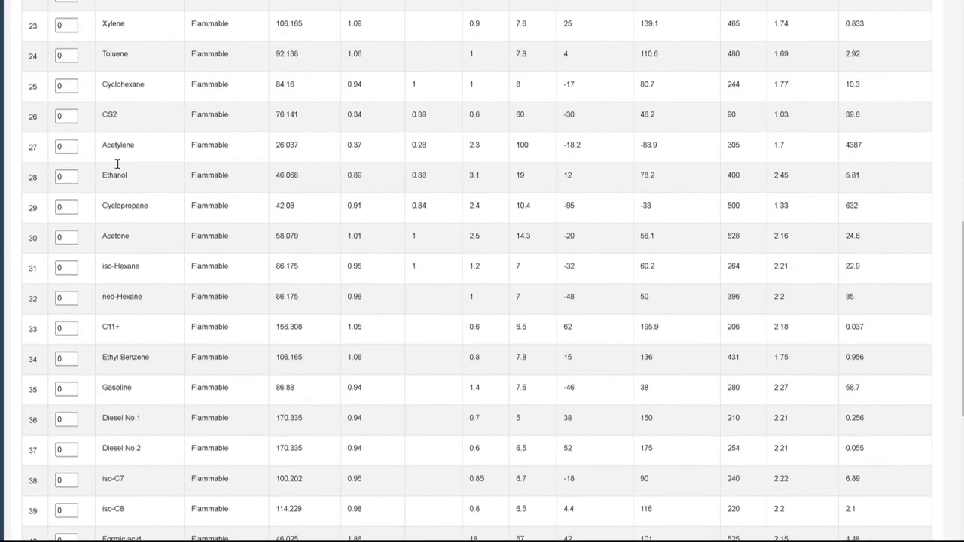
pyautogui.scroll(-3, 117, 162)
pyautogui.click(38, 493)
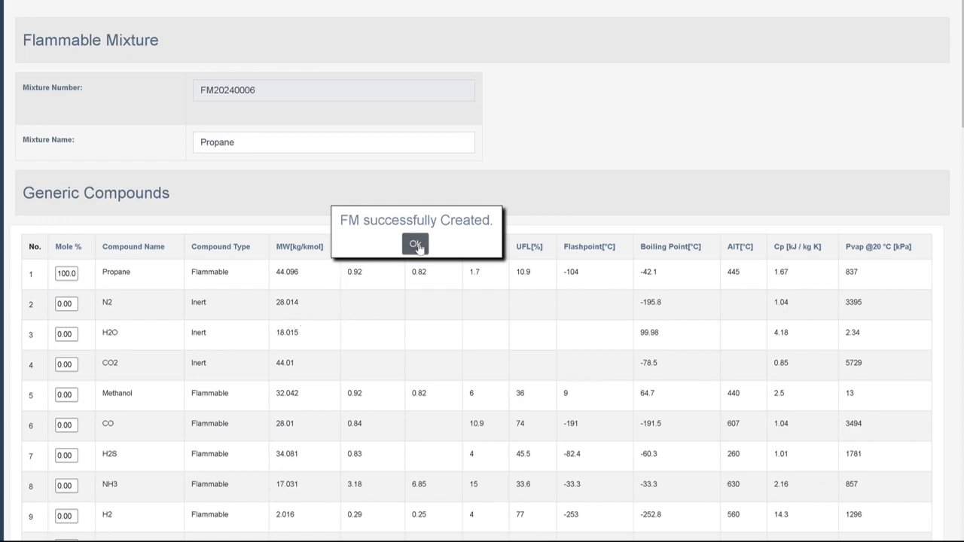
pyautogui.click(417, 245)
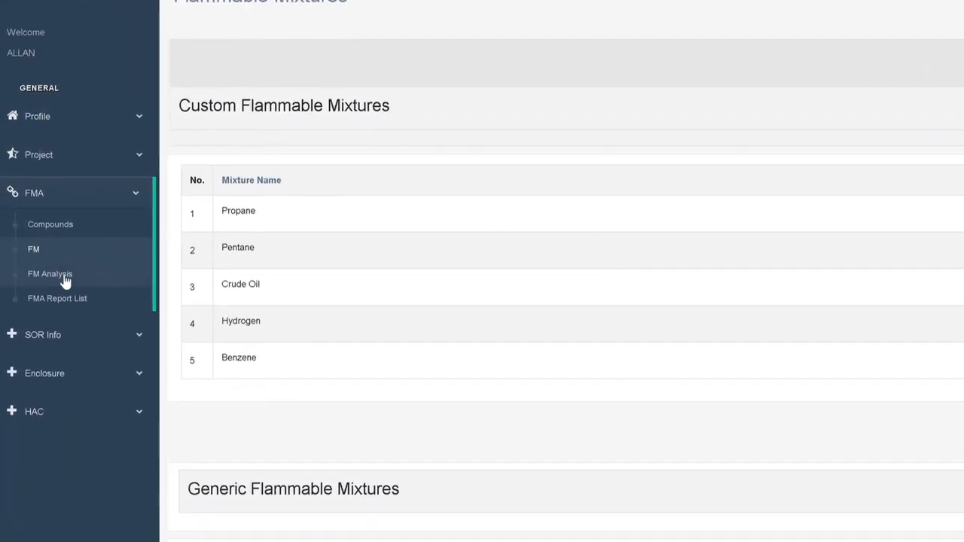
# Step: Run a new flammable mixture analysis on the custom Propane mixture and save it
pyautogui.click(65, 281)
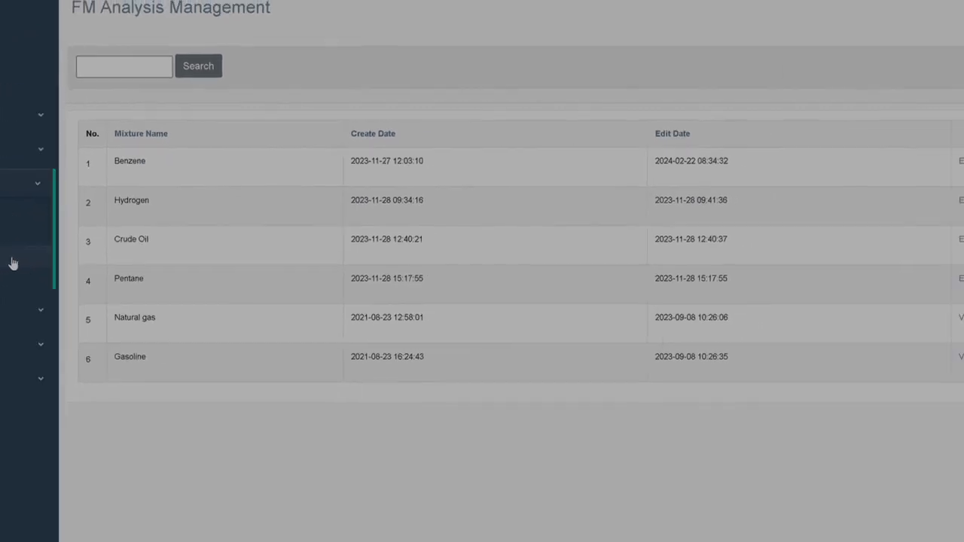
pyautogui.click(930, 69)
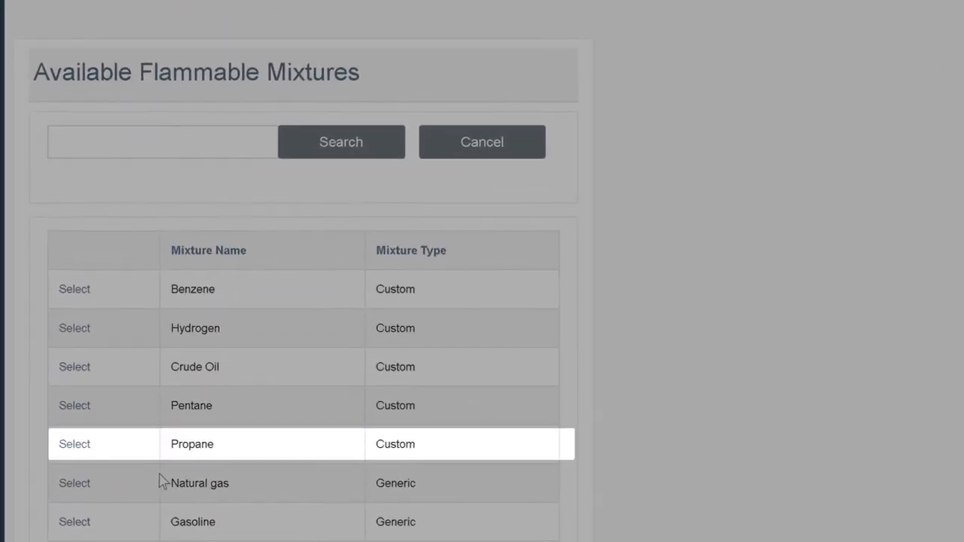
pyautogui.click(82, 448)
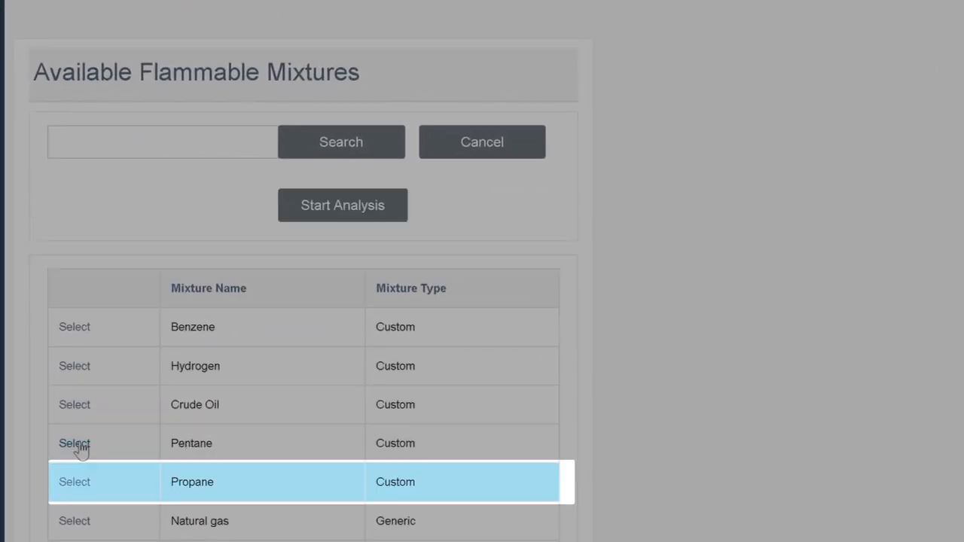
pyautogui.click(357, 212)
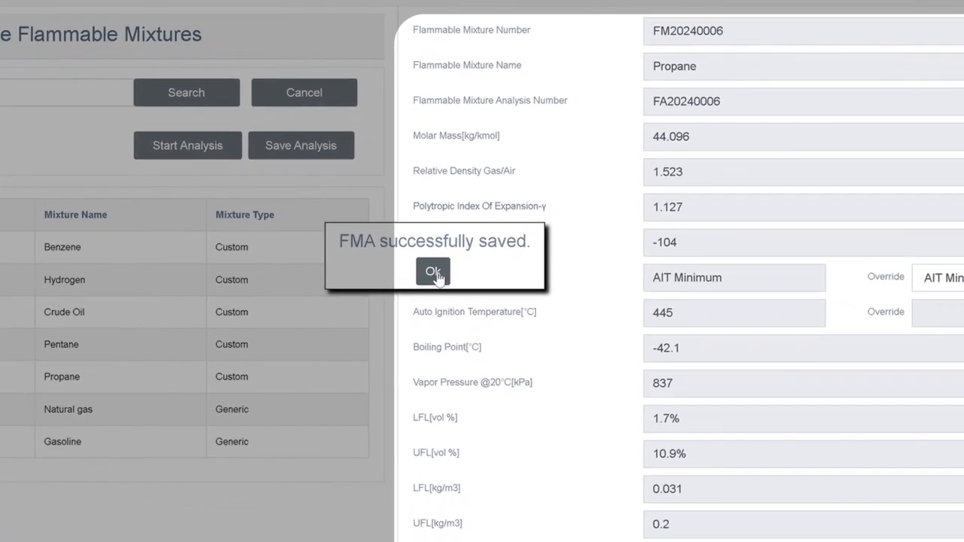
pyautogui.click(499, 300)
# Step: Look over the Propane analysis results and return to the list of flammable mixture analyses
pyautogui.scroll(-5, 357, 244)
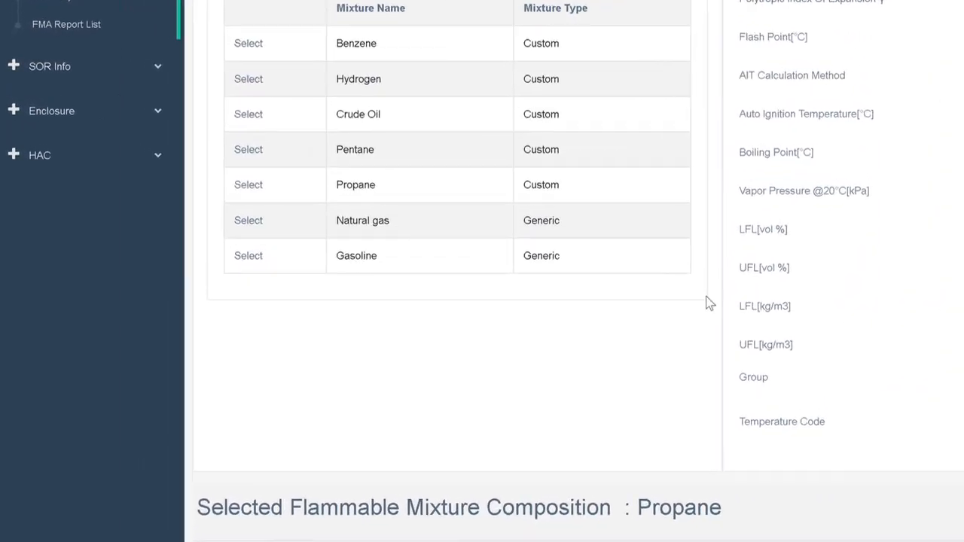
pyautogui.scroll(3, 108, 77)
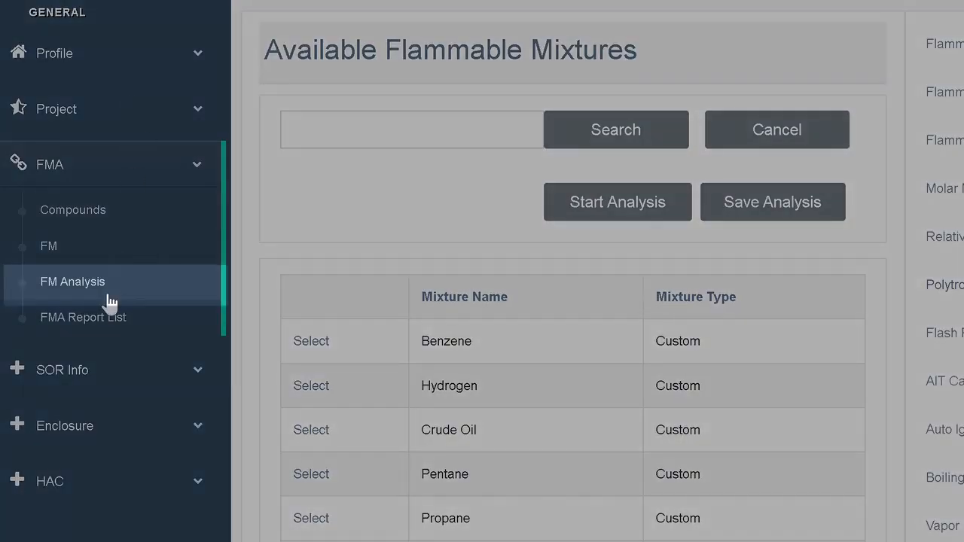
pyautogui.click(96, 290)
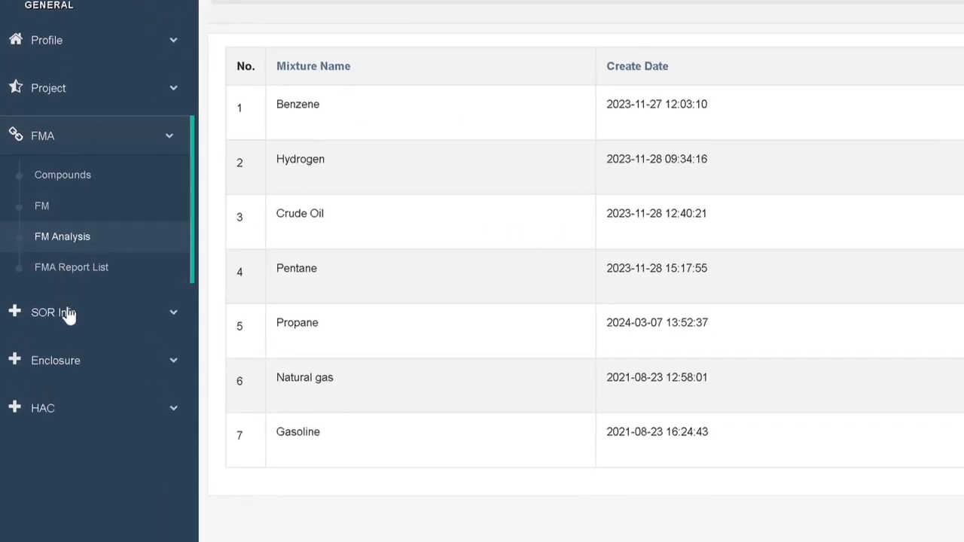
# Step: Start a new SOR named Propane Tank Valve Release with the type Liquefied Gas Release
pyautogui.click(68, 315)
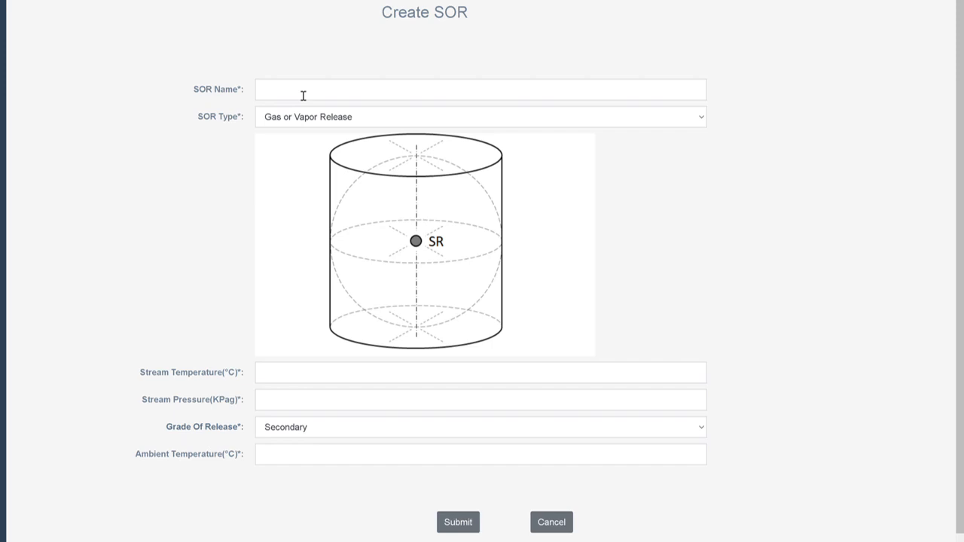
pyautogui.click(303, 96)
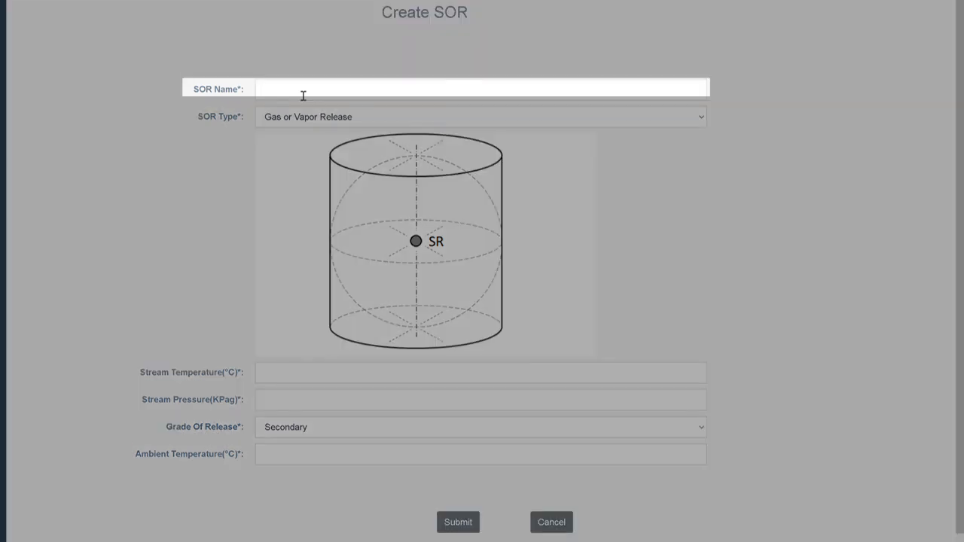
pyautogui.write('Propane Tank Valve Release')
pyautogui.press('Tab')
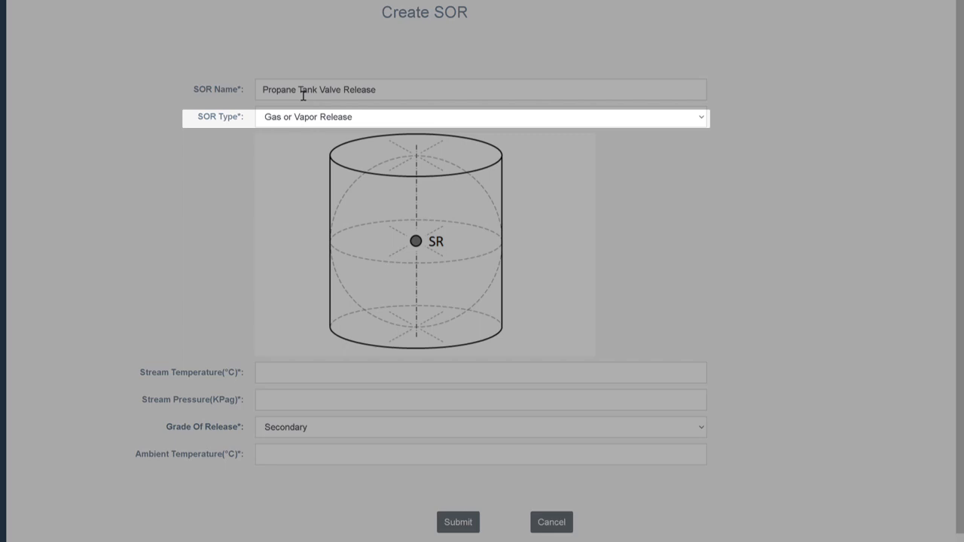
pyautogui.press('Down')
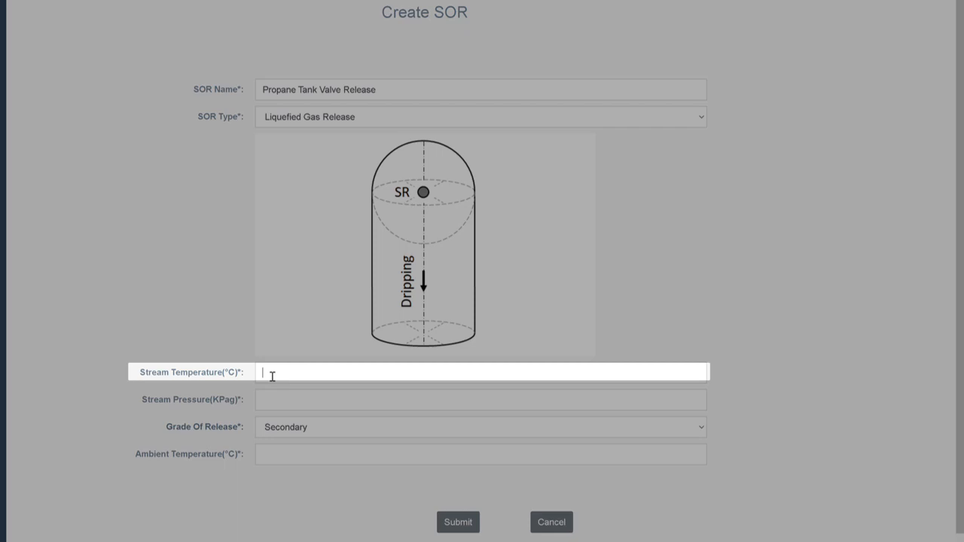
# Step: Set the SOR's stream temperature to 40 °C, stream pressure to 1200 kPag and ambient temperature to 20 °C, and submit it
pyautogui.write('40.00')
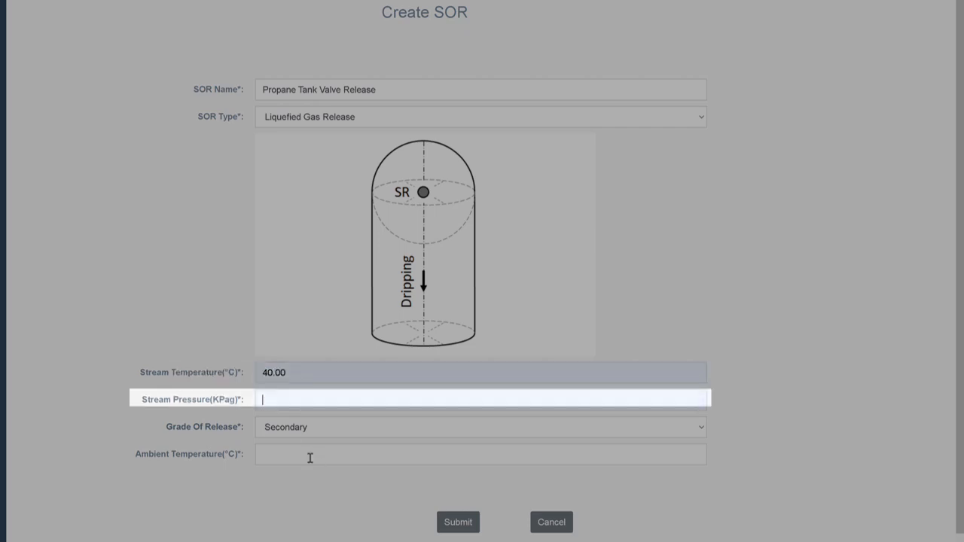
pyautogui.click(284, 405)
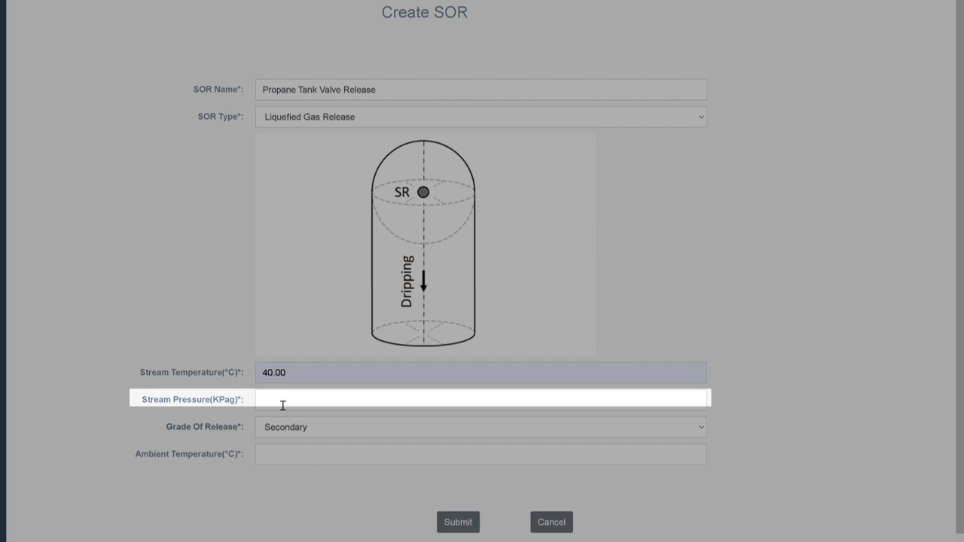
pyautogui.write('1200')
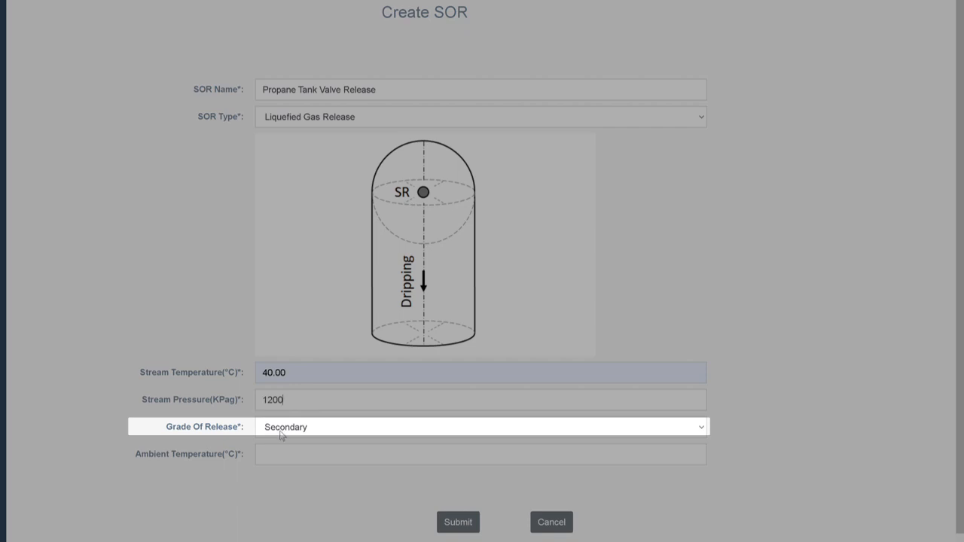
pyautogui.click(280, 456)
pyautogui.write('20')
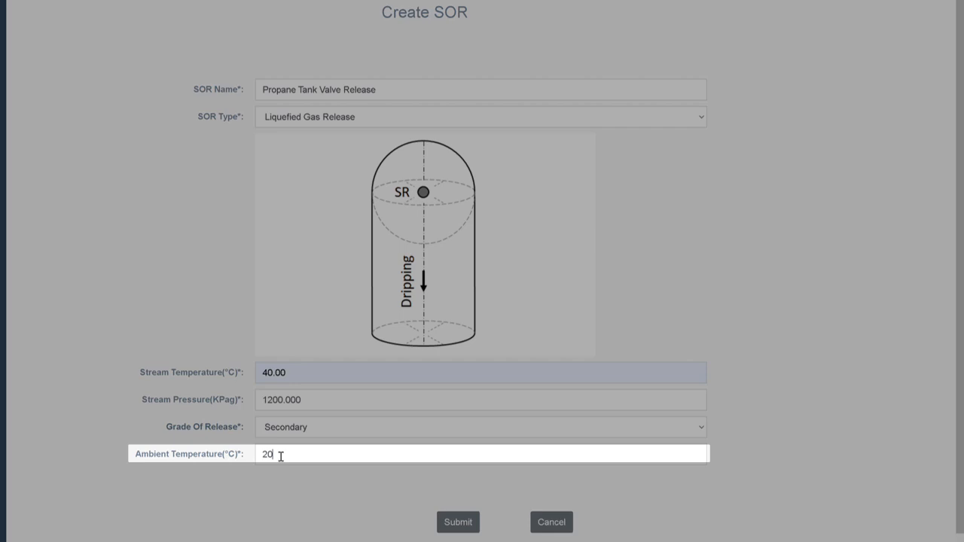
pyautogui.click(461, 524)
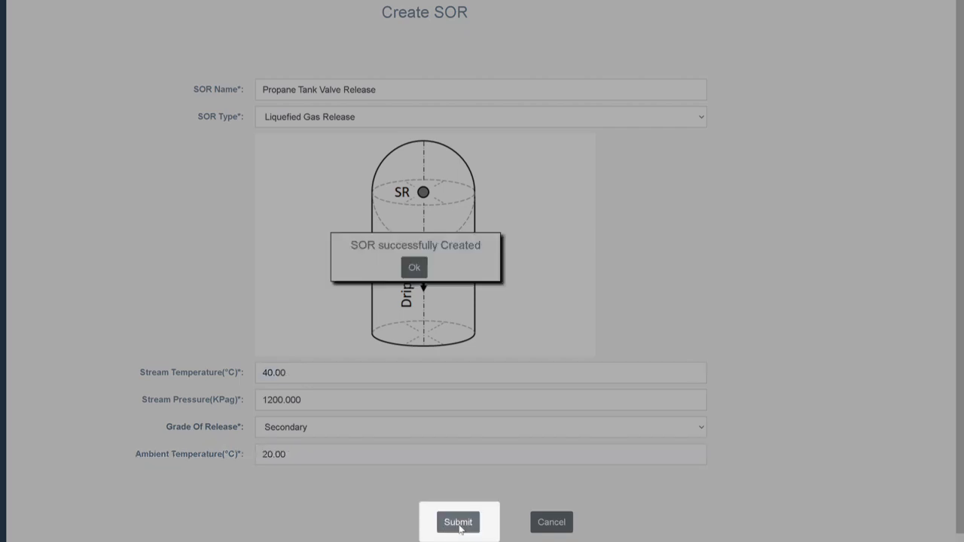
pyautogui.click(415, 271)
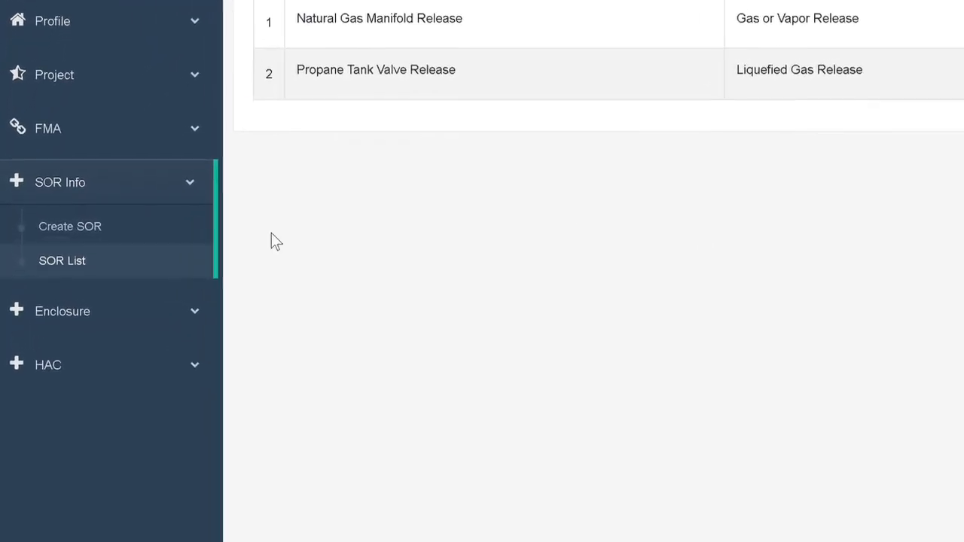
# Step: Start a new HAC and assign it the Example 2 Propane Tank Application project and the Propane FM analysis
pyautogui.click(58, 376)
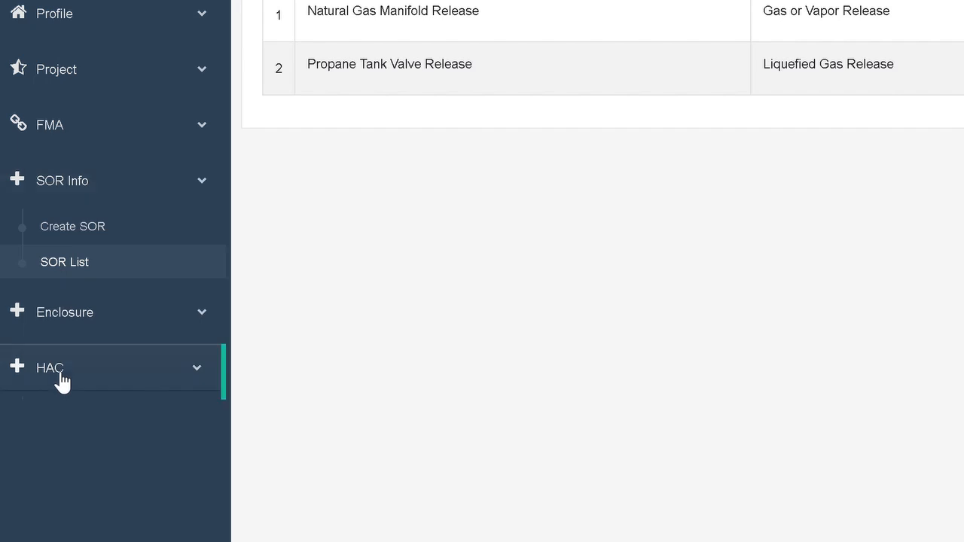
pyautogui.click(63, 347)
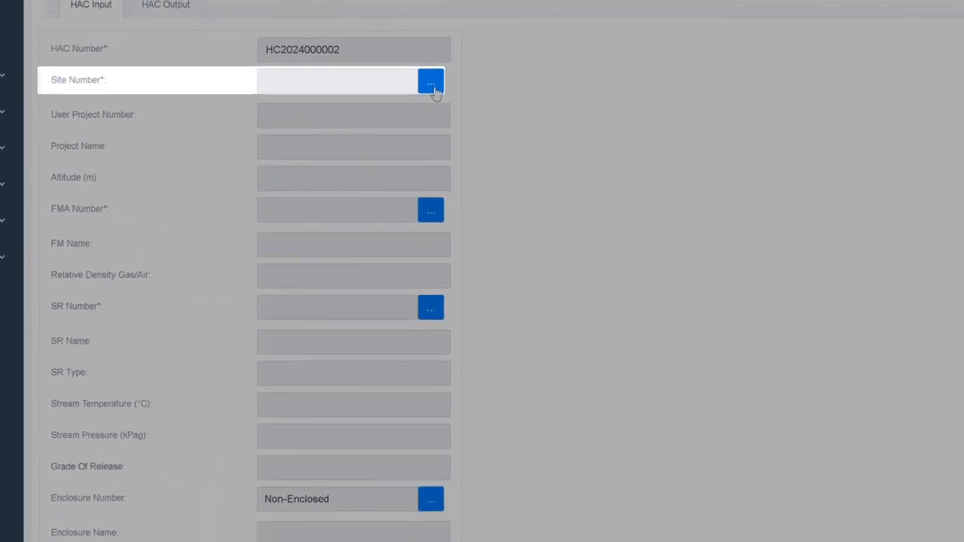
pyautogui.click(422, 88)
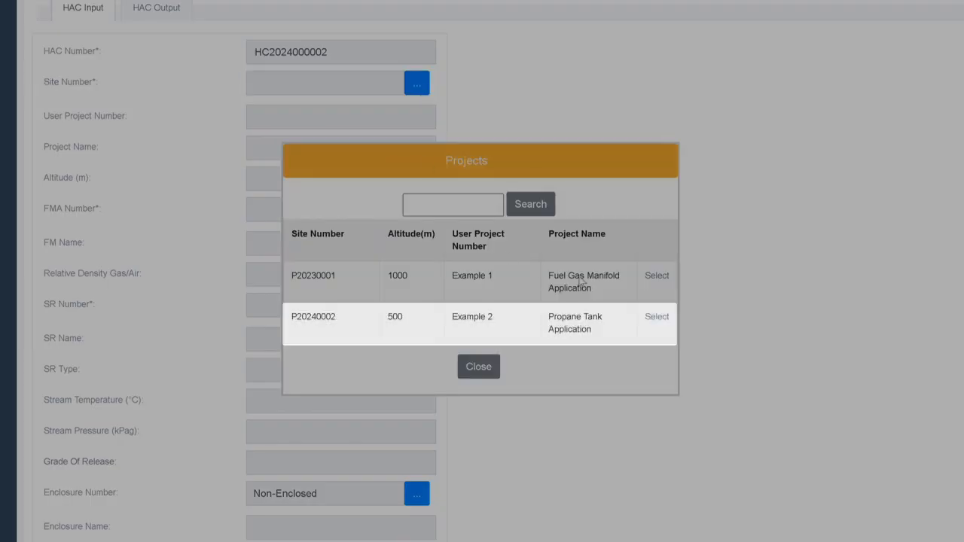
pyautogui.click(671, 318)
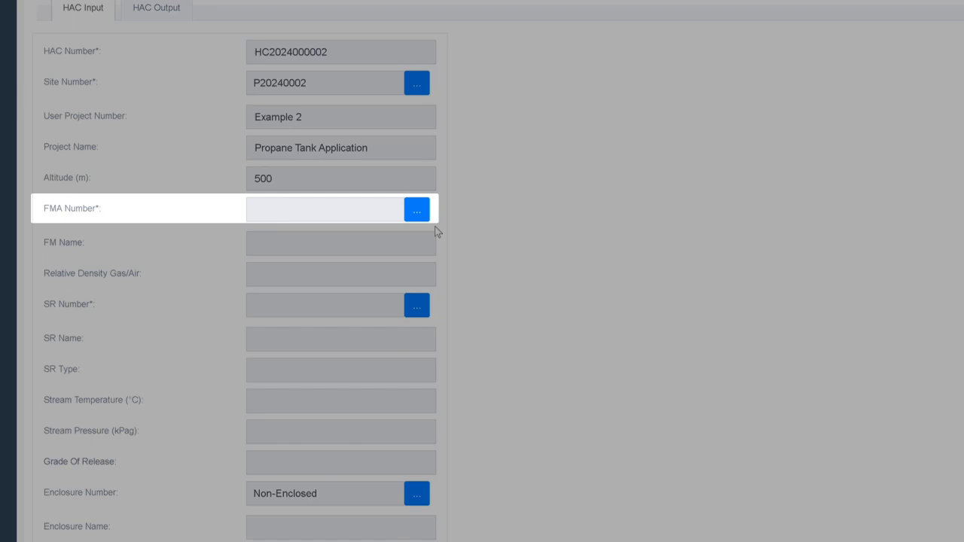
pyautogui.click(417, 211)
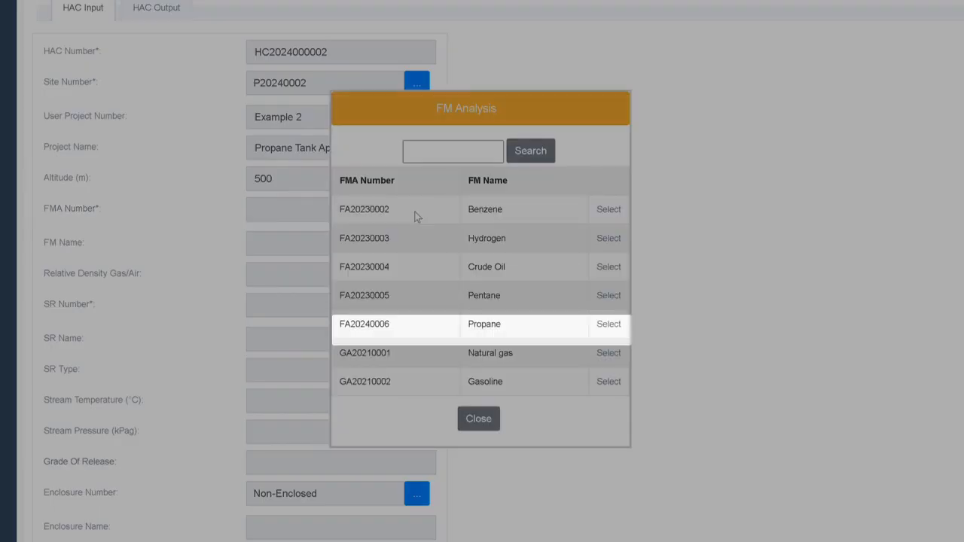
pyautogui.click(609, 325)
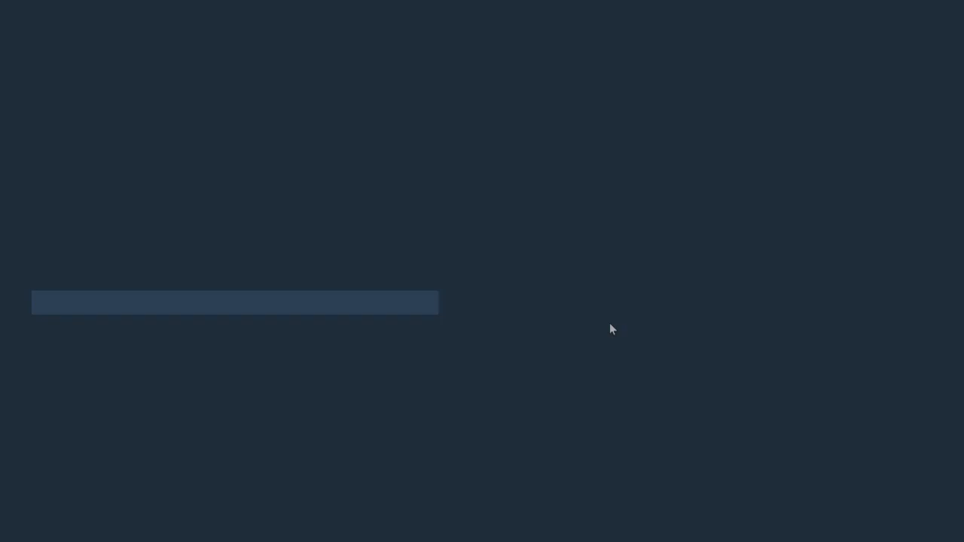
# Step: Assign the Propane Tank Valve Release SOR to the HAC and configure its analysis, acknowledging the save
pyautogui.click(424, 309)
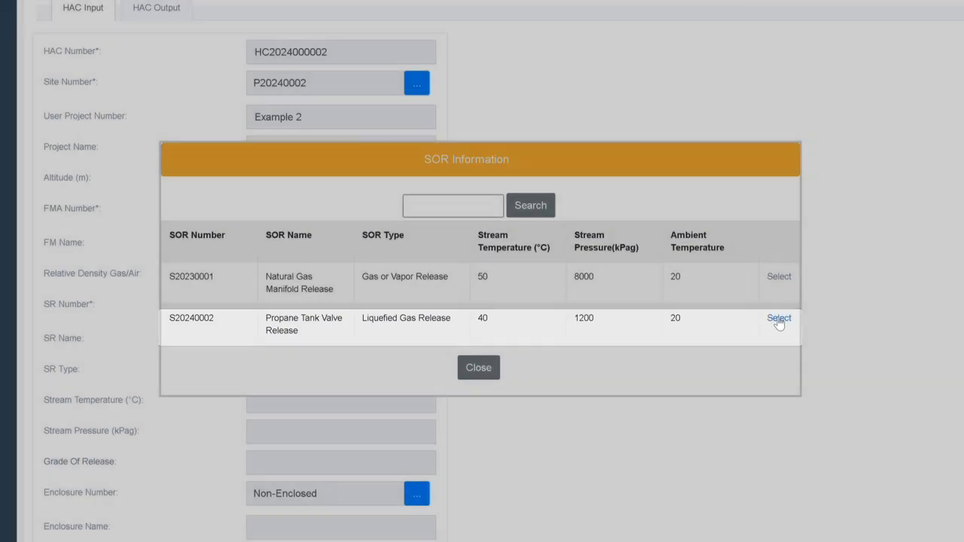
pyautogui.click(779, 318)
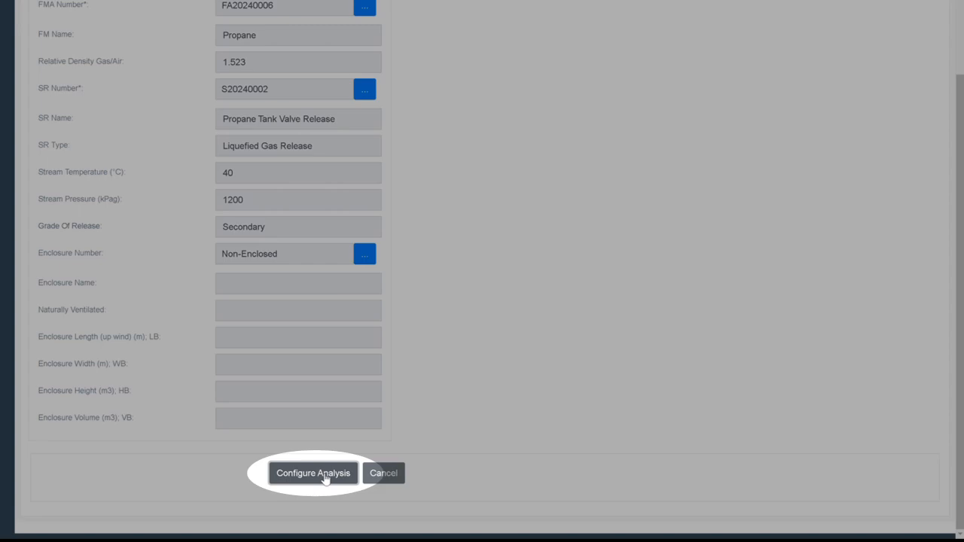
pyautogui.click(339, 475)
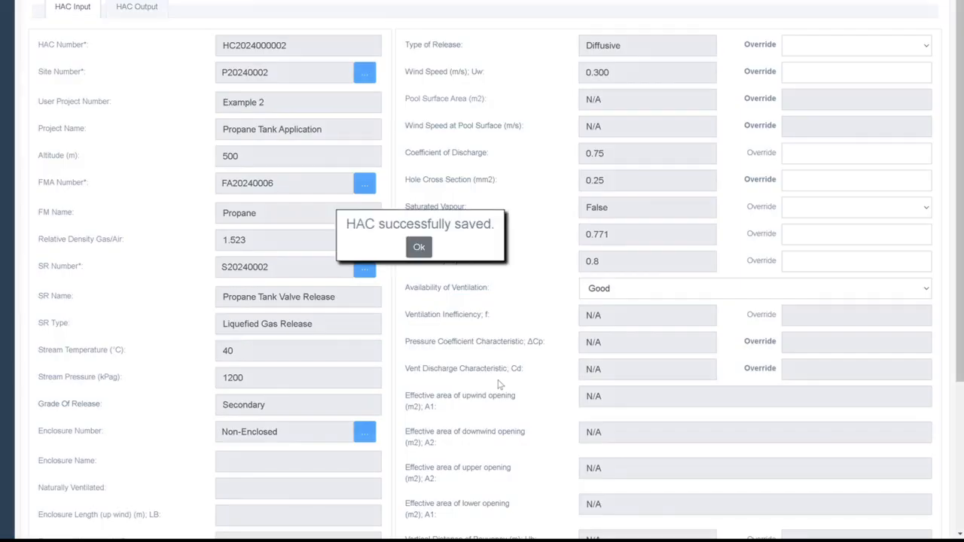
pyautogui.click(420, 248)
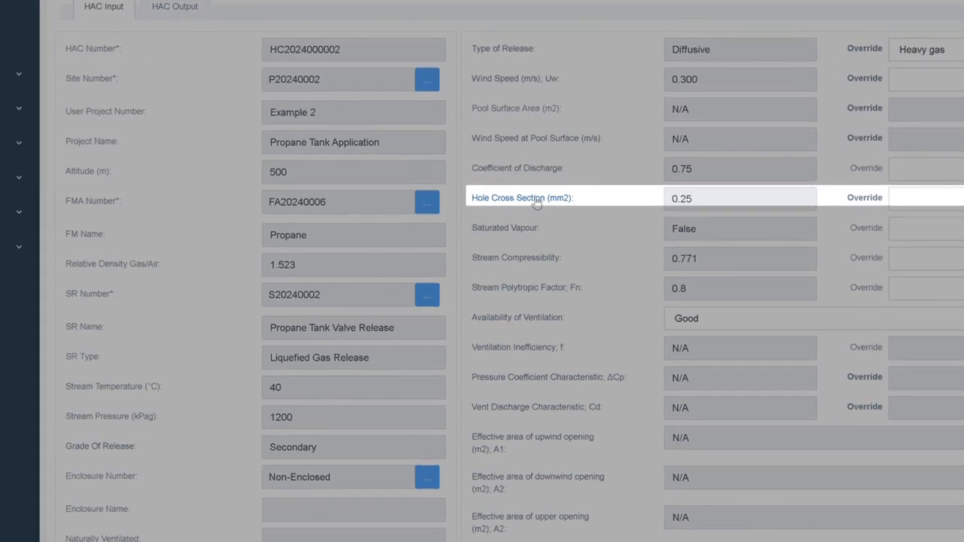
# Step: Consult the Table B.1 suggested hole cross sections and override the HAC's hole cross section with 2.5 mm²
pyautogui.click(536, 202)
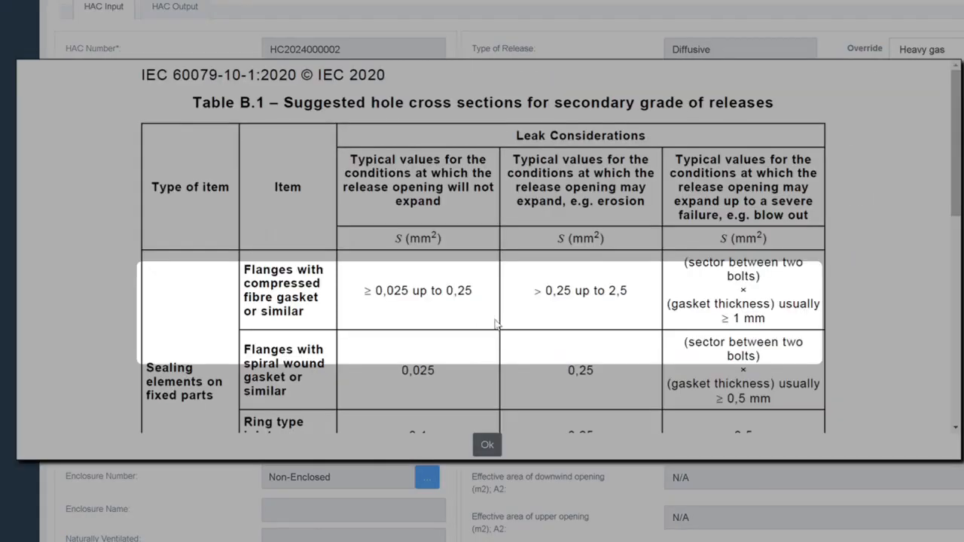
pyautogui.scroll(-4, 496, 323)
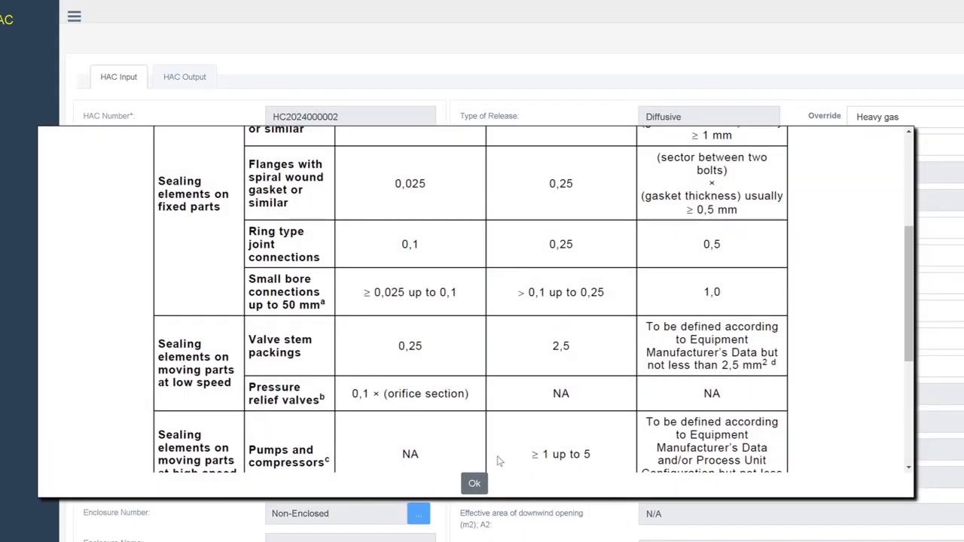
pyautogui.click(473, 483)
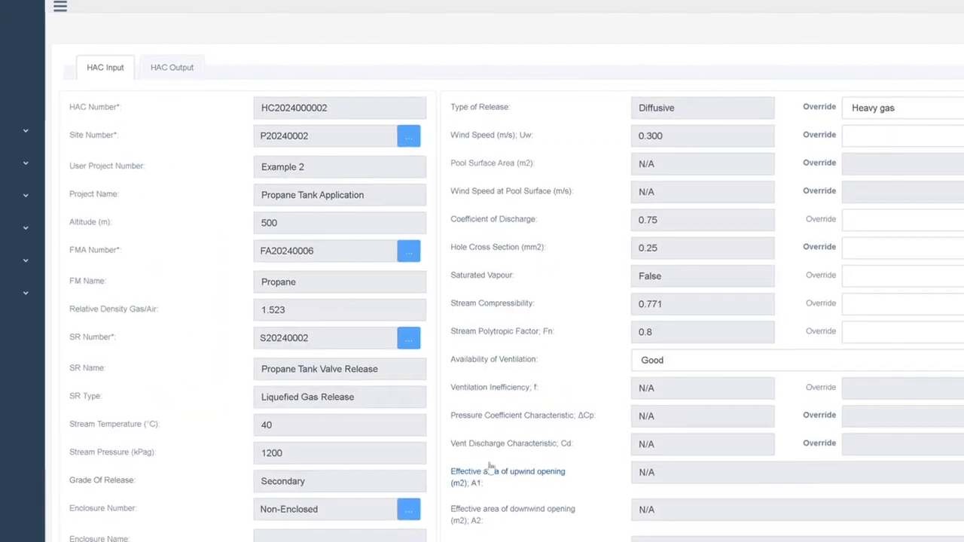
pyautogui.click(861, 254)
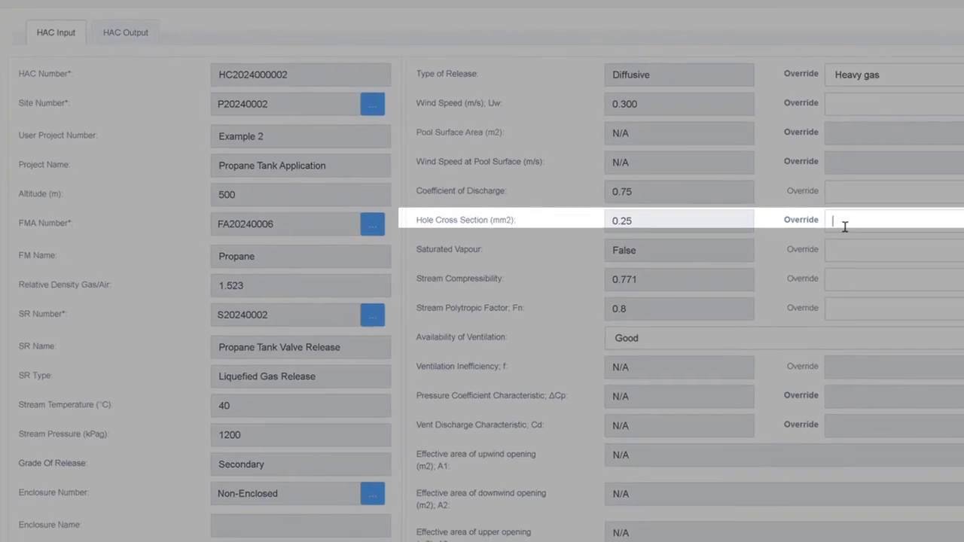
pyautogui.write('2.')
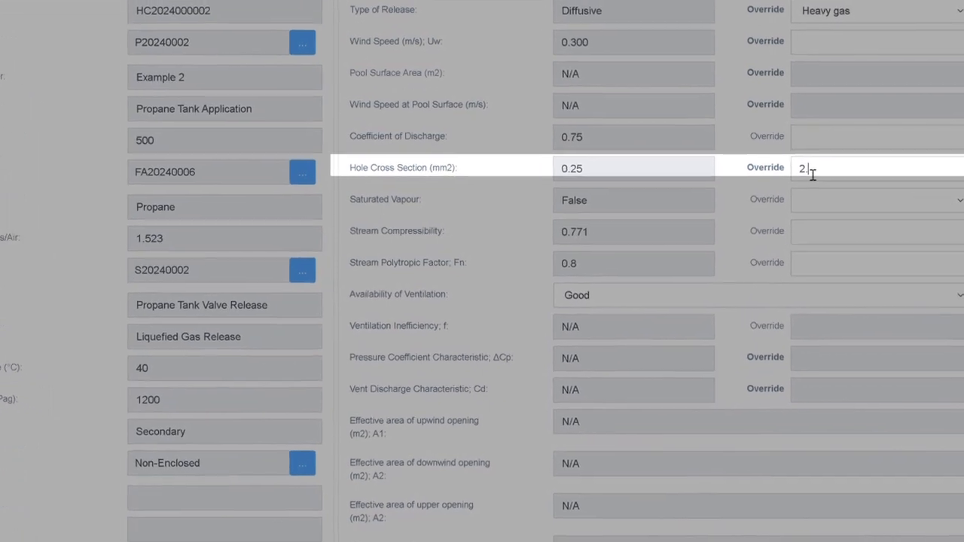
pyautogui.write('5')
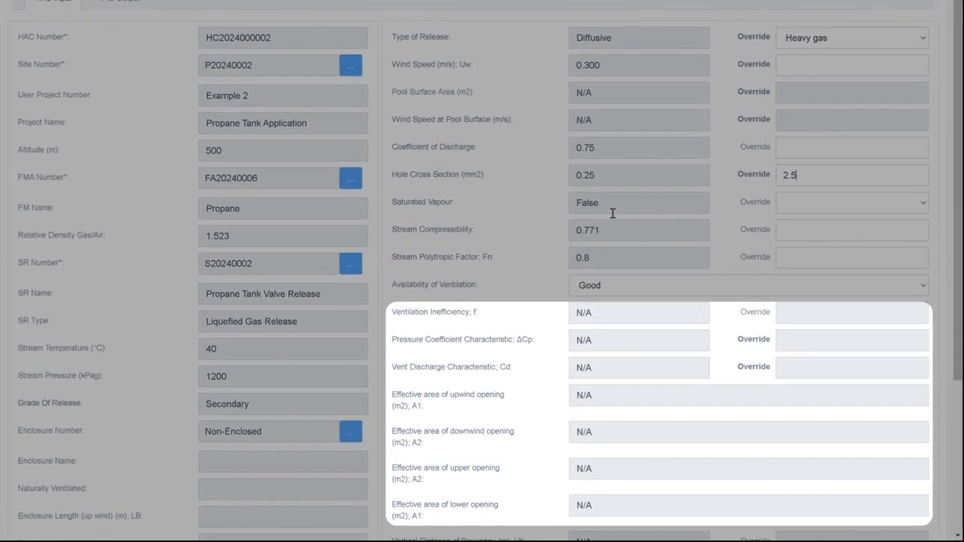
# Step: Start the HAC analysis and open its output results
pyautogui.scroll(-3, 512, 292)
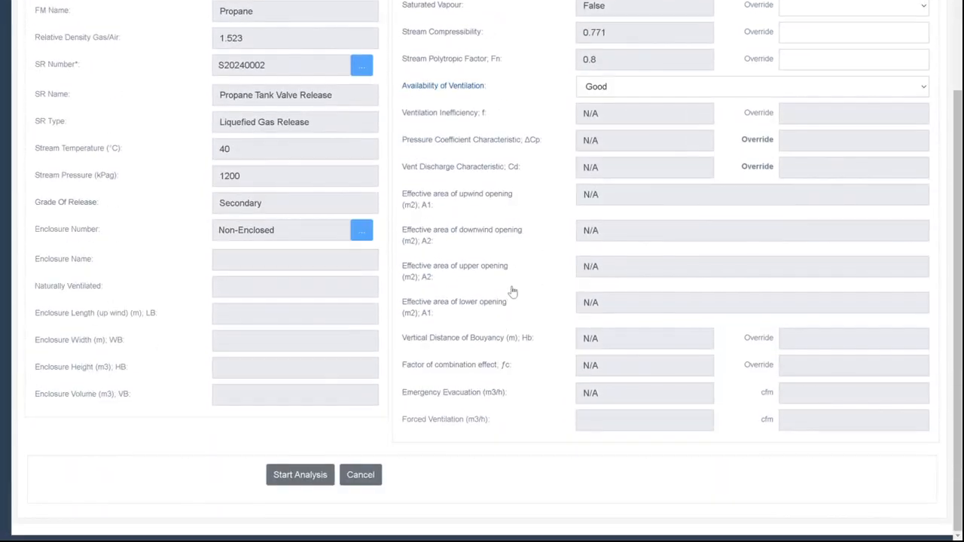
pyautogui.click(302, 480)
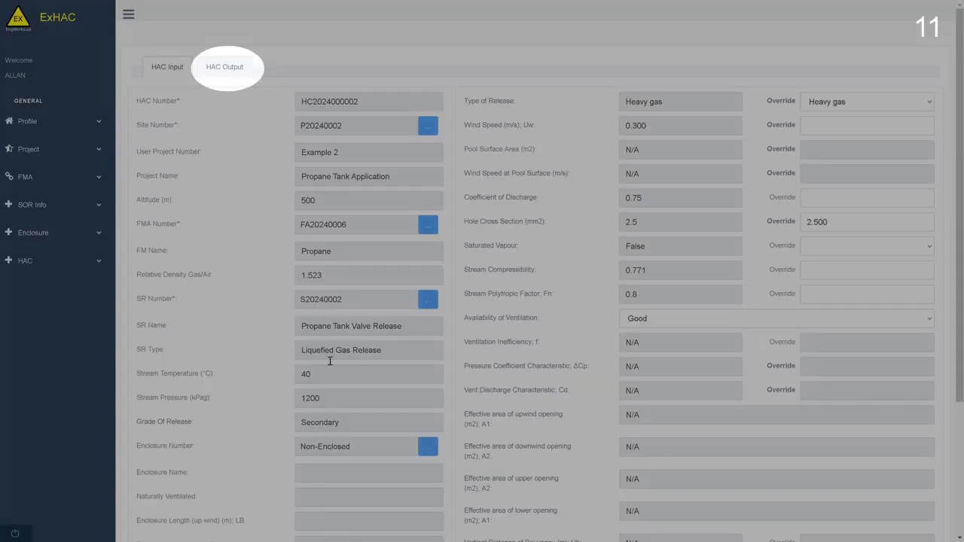
pyautogui.click(238, 74)
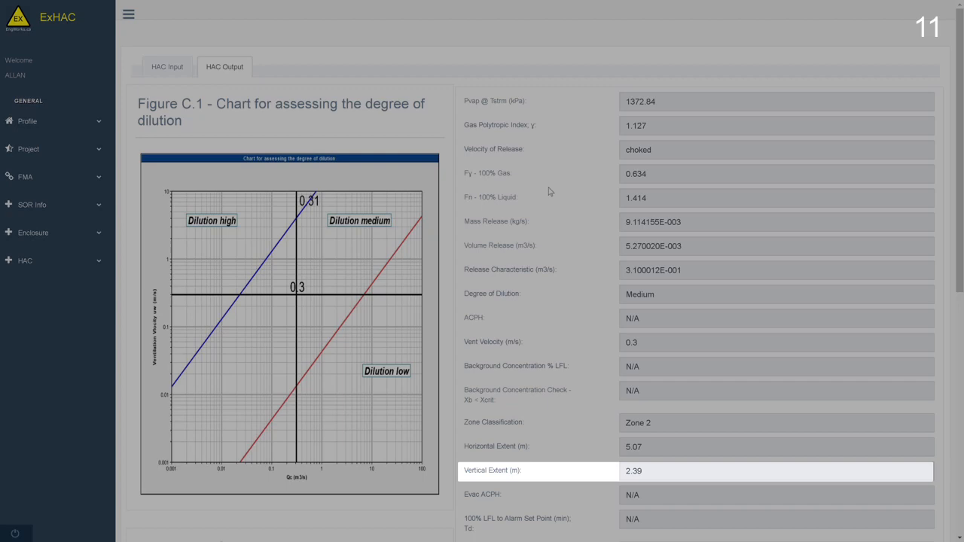
# Step: Review the output values, dilution chart and hazardous area distance chart, and save the analysis
pyautogui.scroll(-2, 549, 191)
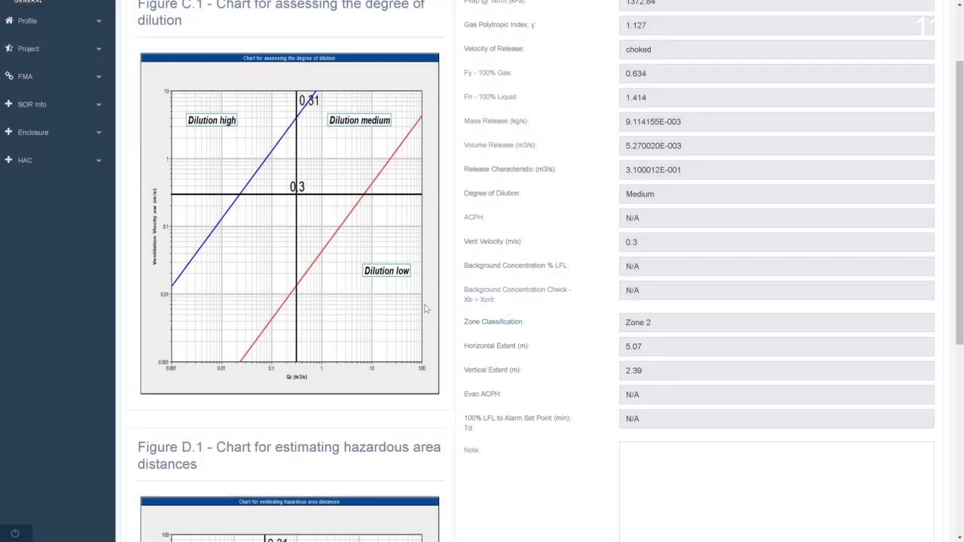
pyautogui.scroll(-5, 402, 301)
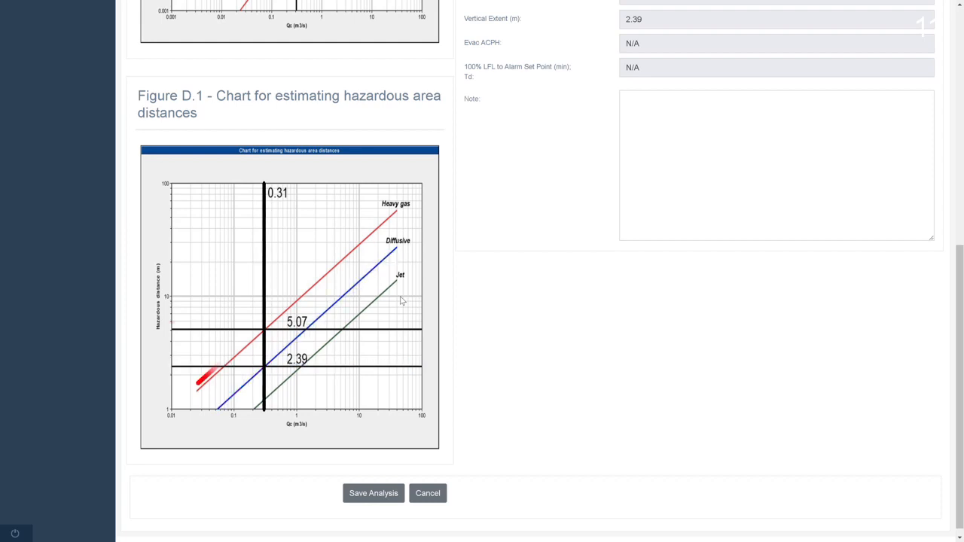
pyautogui.scroll(-1, 402, 300)
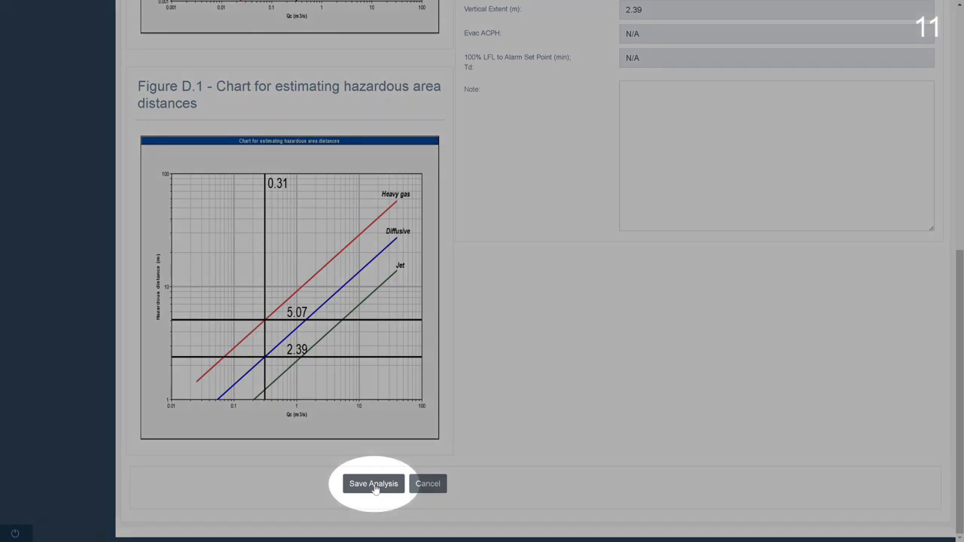
pyautogui.click(375, 486)
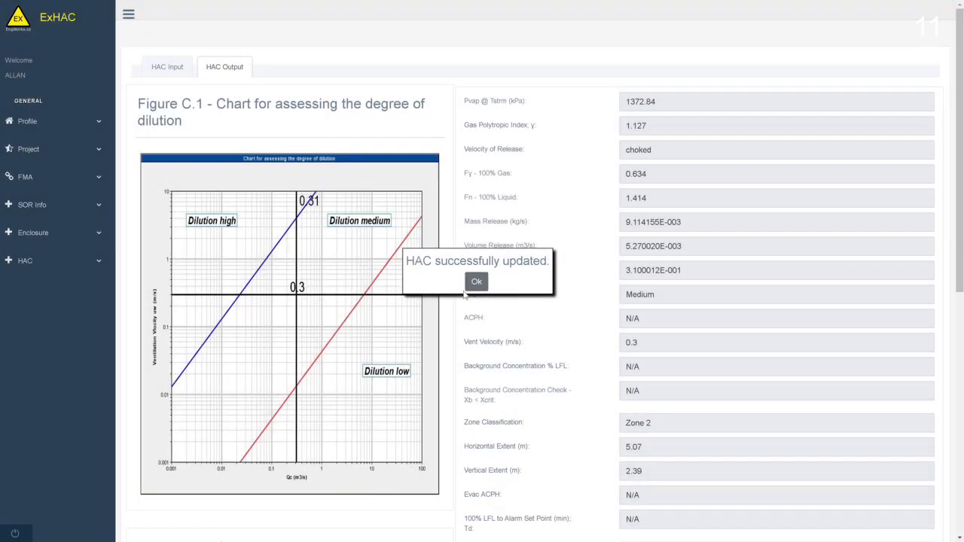
pyautogui.click(478, 284)
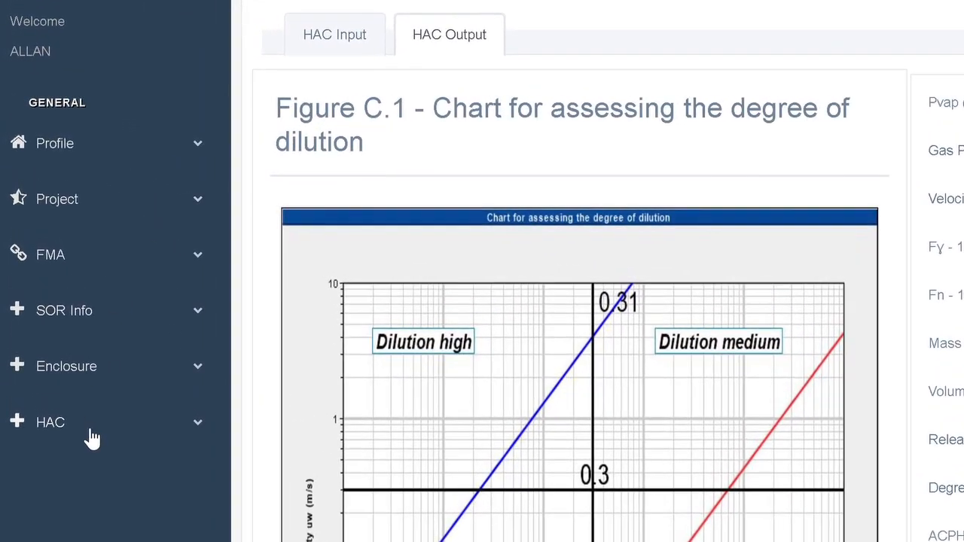
# Step: Open the summary report of the Propane Tank Application from the HAC analysis list
pyautogui.click(91, 435)
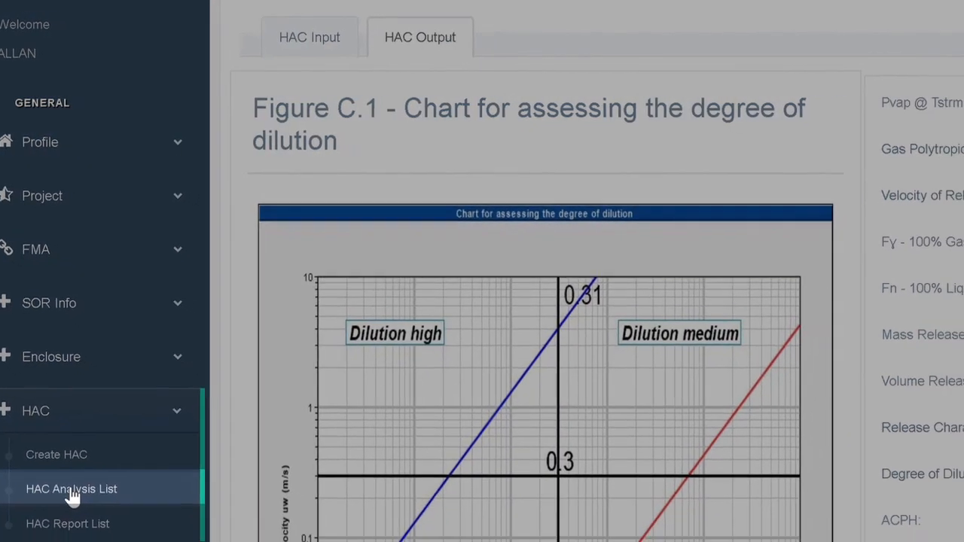
pyautogui.click(75, 506)
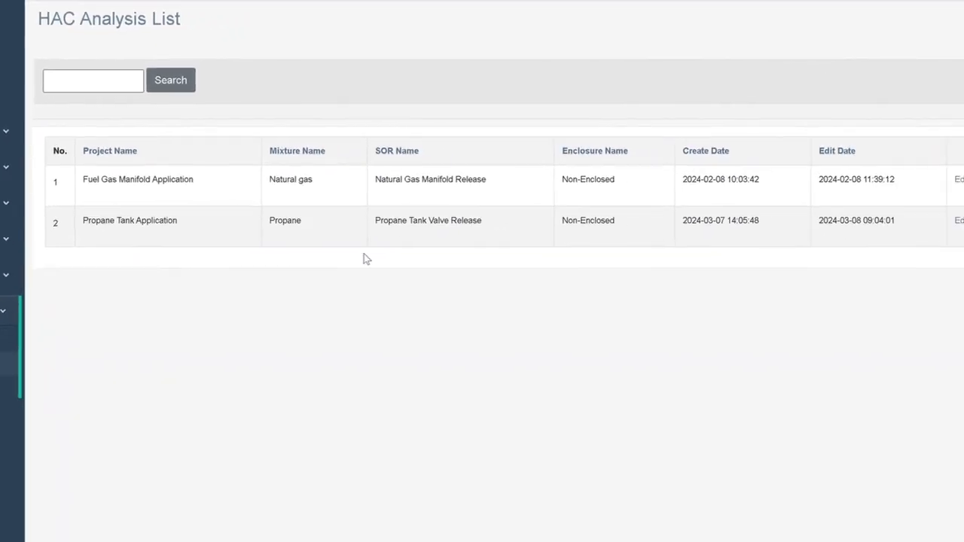
pyautogui.click(898, 220)
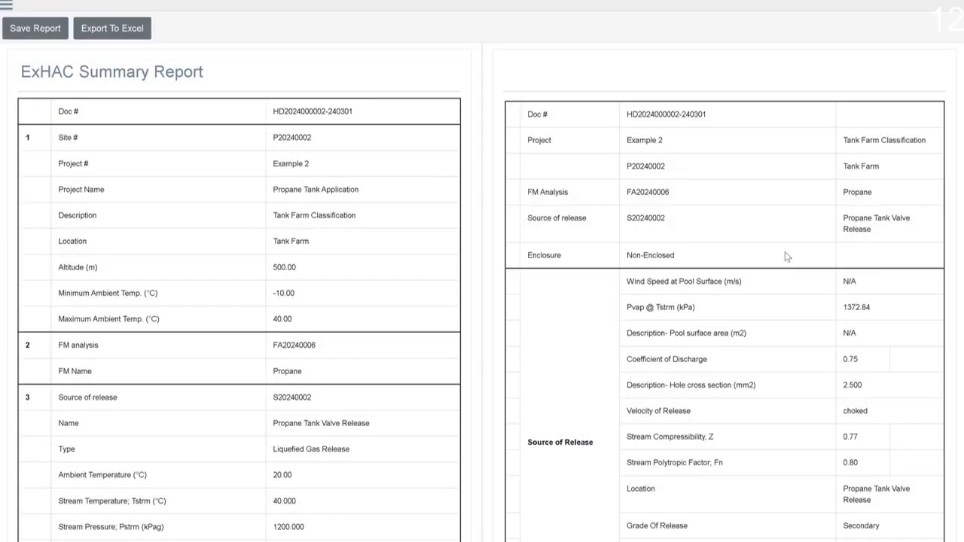
# Step: Look through the summary report's tables, charts and classification data sheets, and export the report to Excel
pyautogui.scroll(-7, 434, 325)
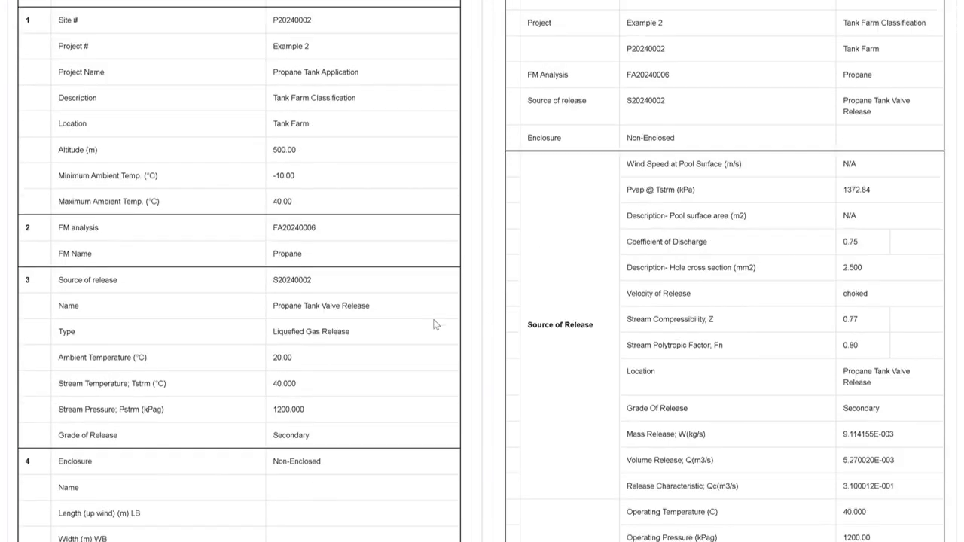
pyautogui.scroll(-7, 434, 325)
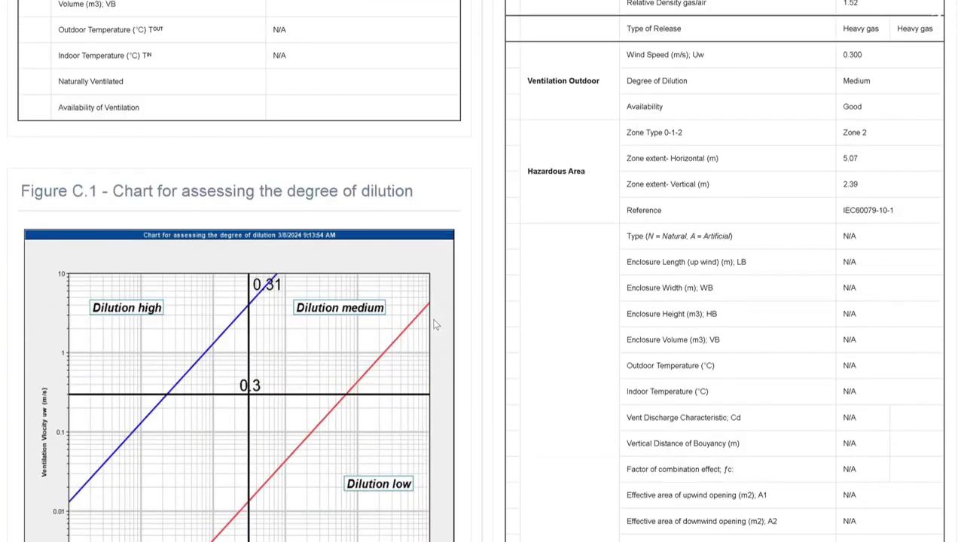
pyautogui.scroll(-8, 434, 325)
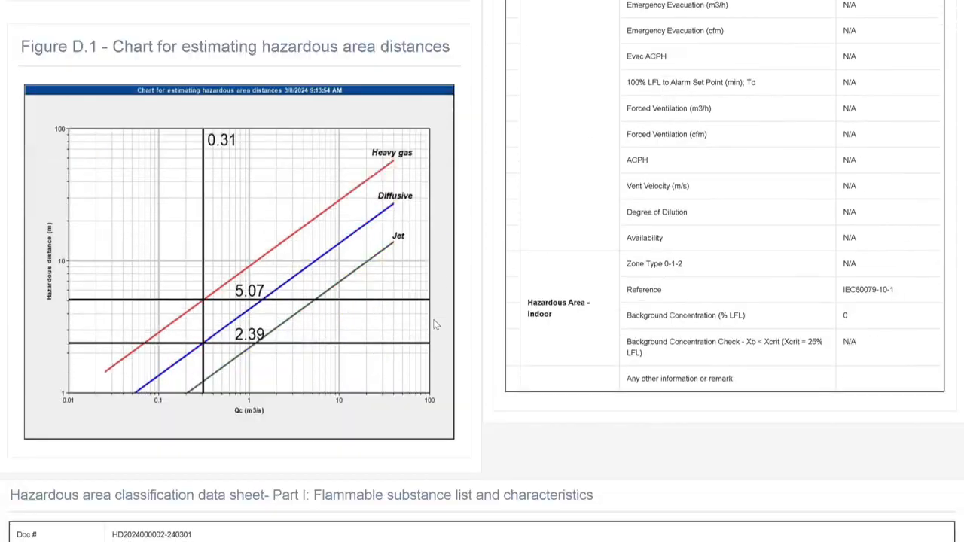
pyautogui.scroll(-7, 434, 325)
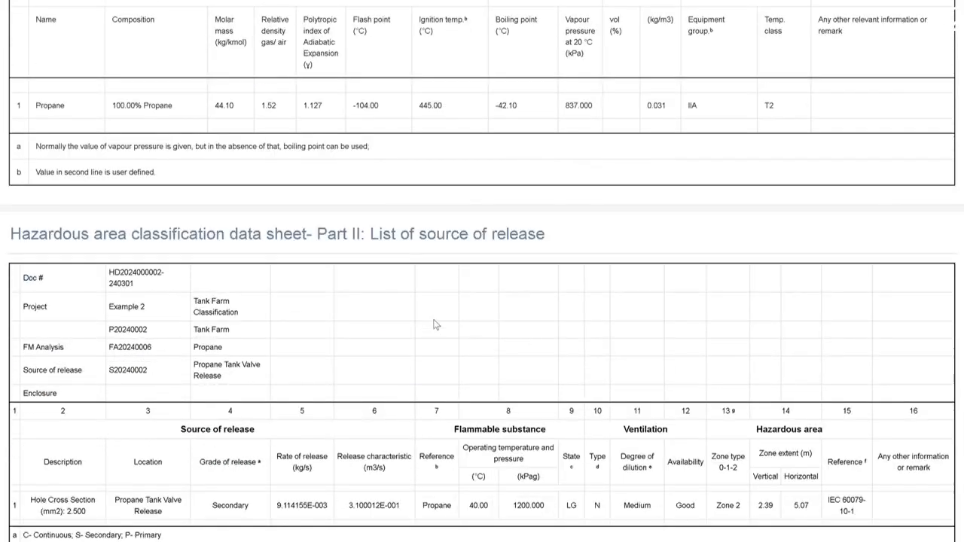
pyautogui.scroll(15, 434, 325)
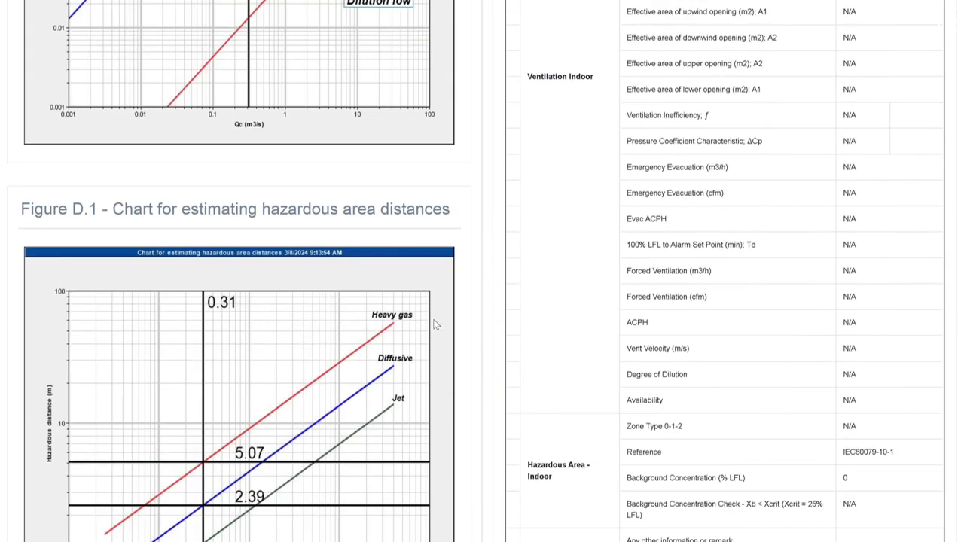
pyautogui.scroll(15, 434, 324)
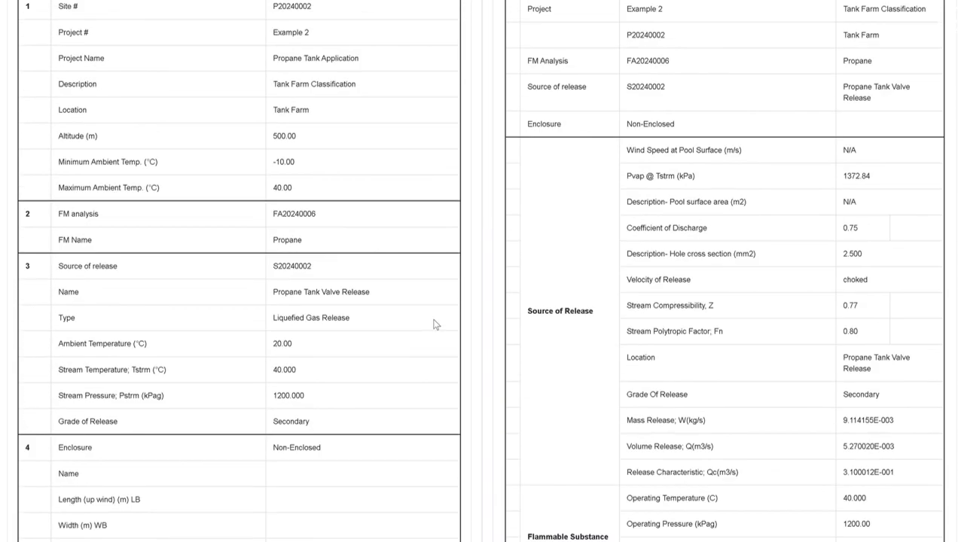
pyautogui.scroll(2, 434, 324)
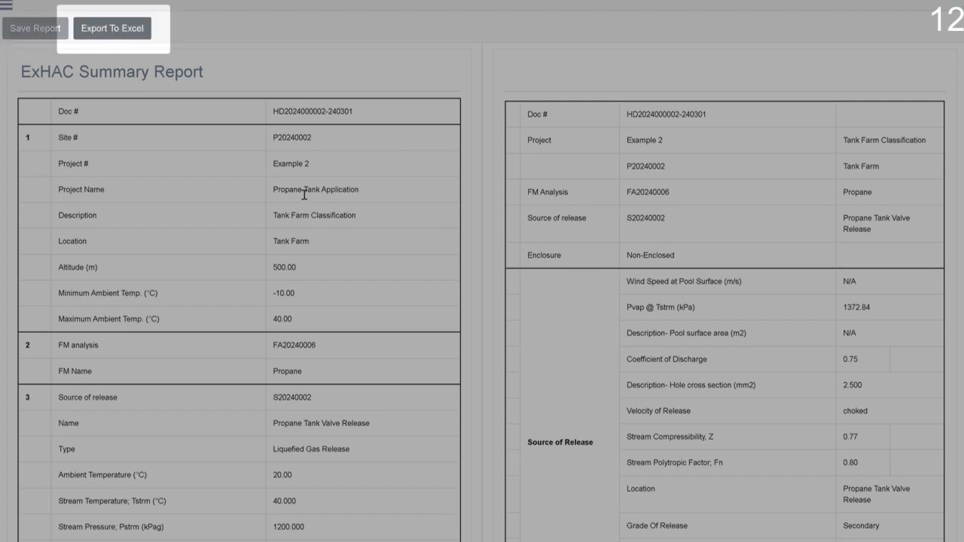
pyautogui.click(131, 35)
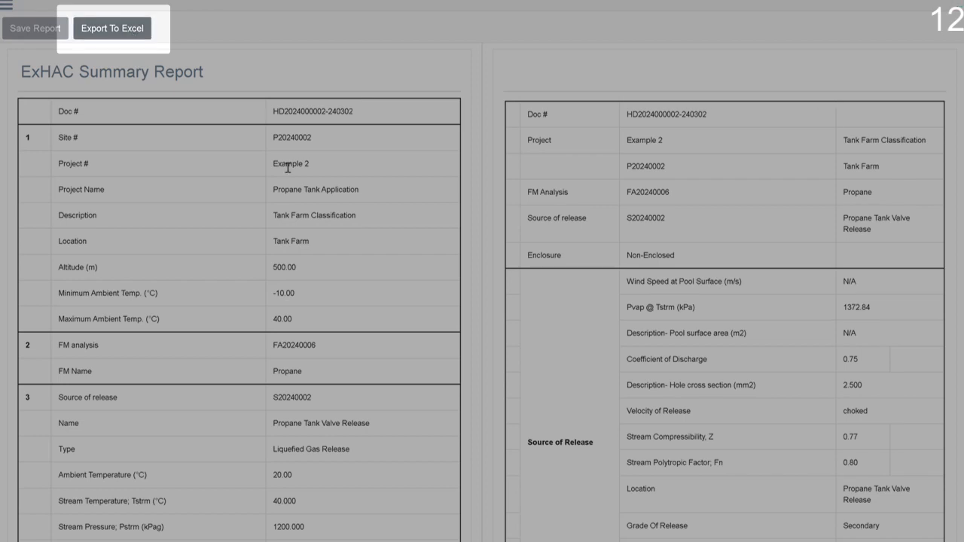